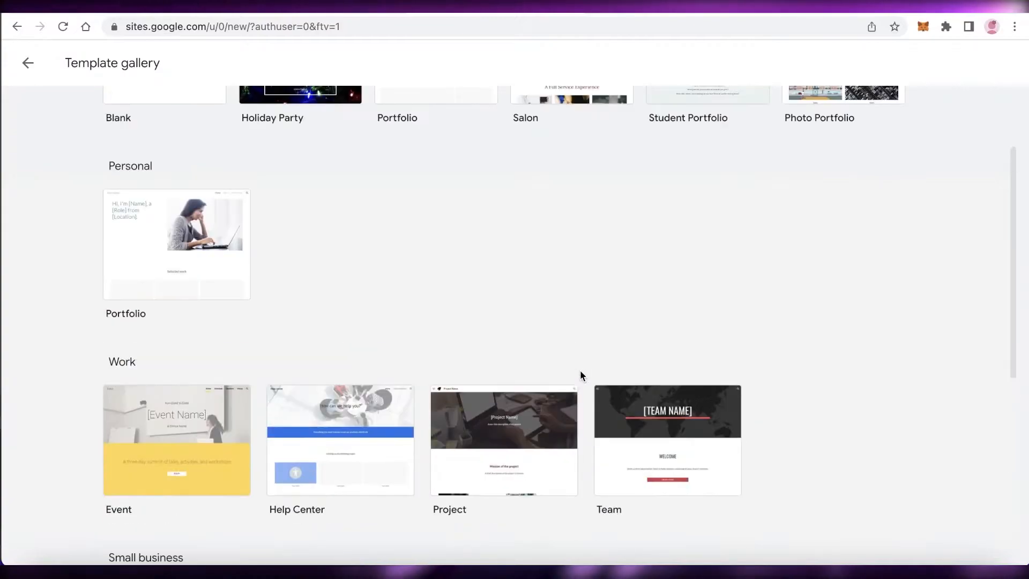
Return from the template gallery to the Sites home page and check the account menu
left_click(37, 67)
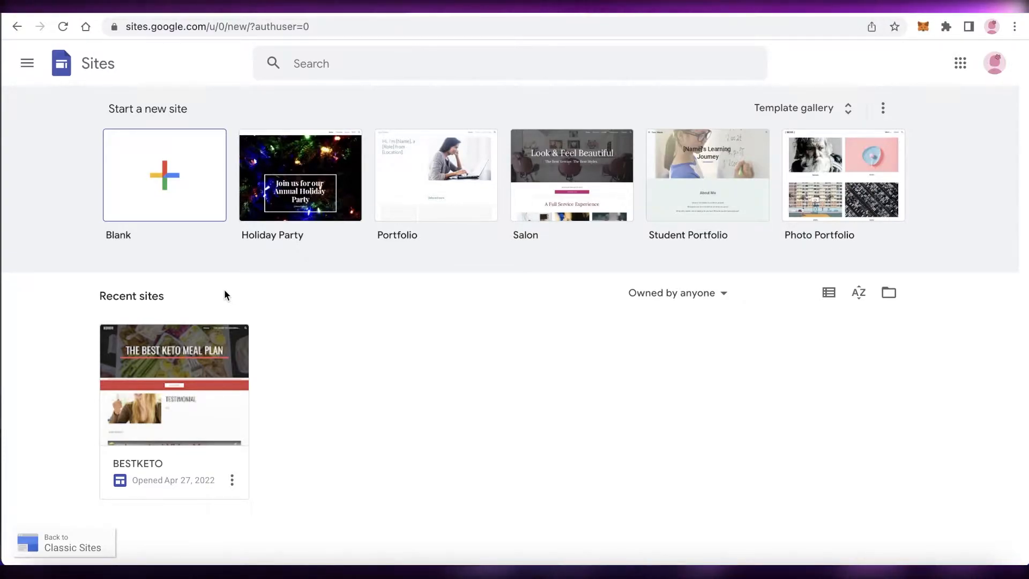
left_click(994, 63)
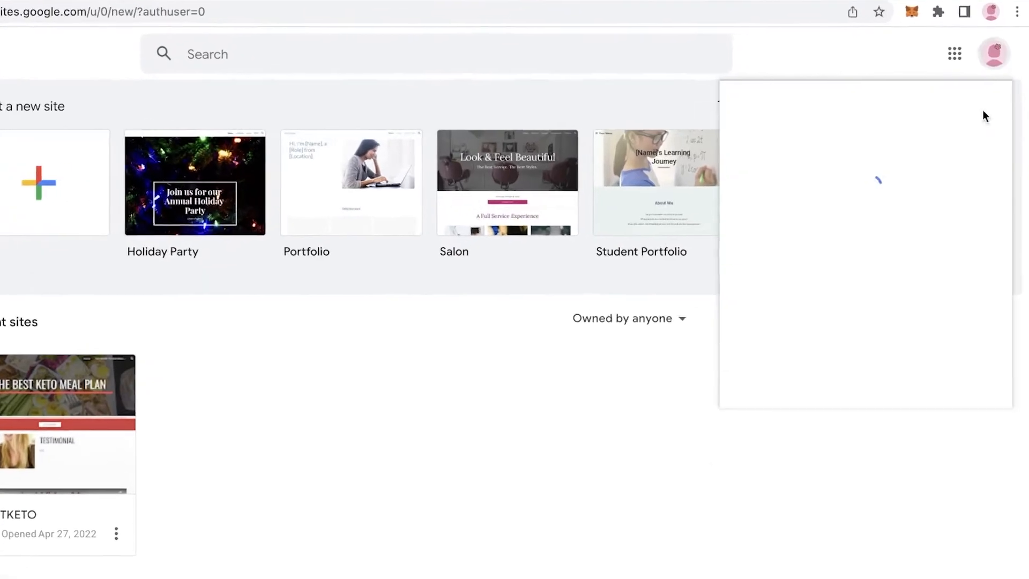
left_click(995, 69)
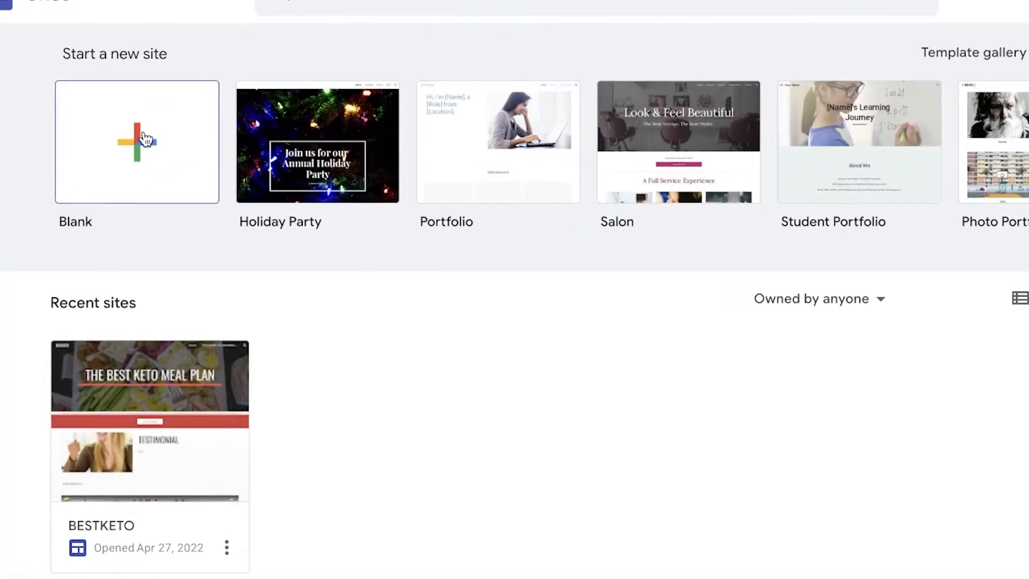
Look through the template gallery and create a new site from the Blank template
left_click(145, 138)
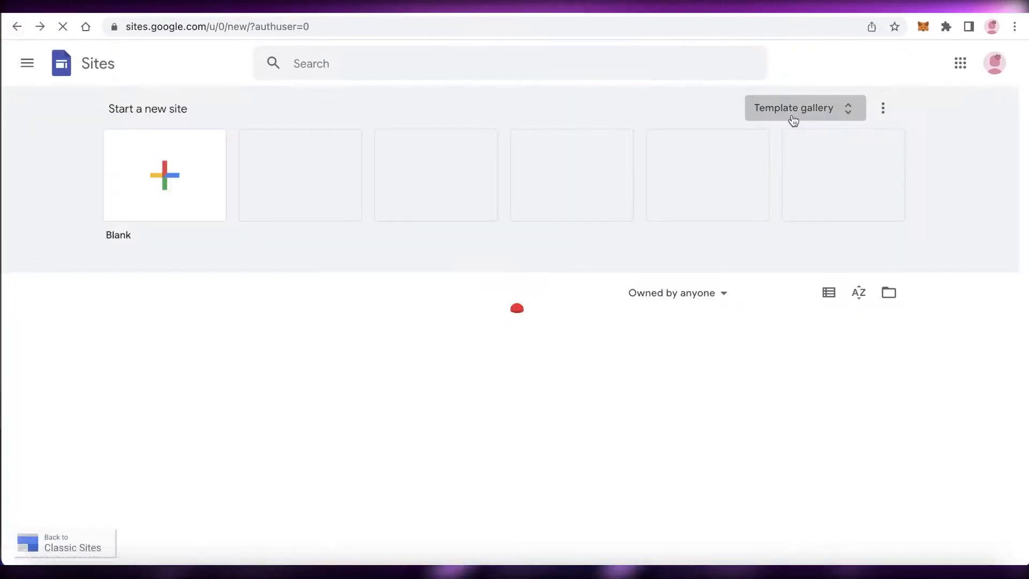
left_click(793, 110)
scroll(346, 276, "down", 8)
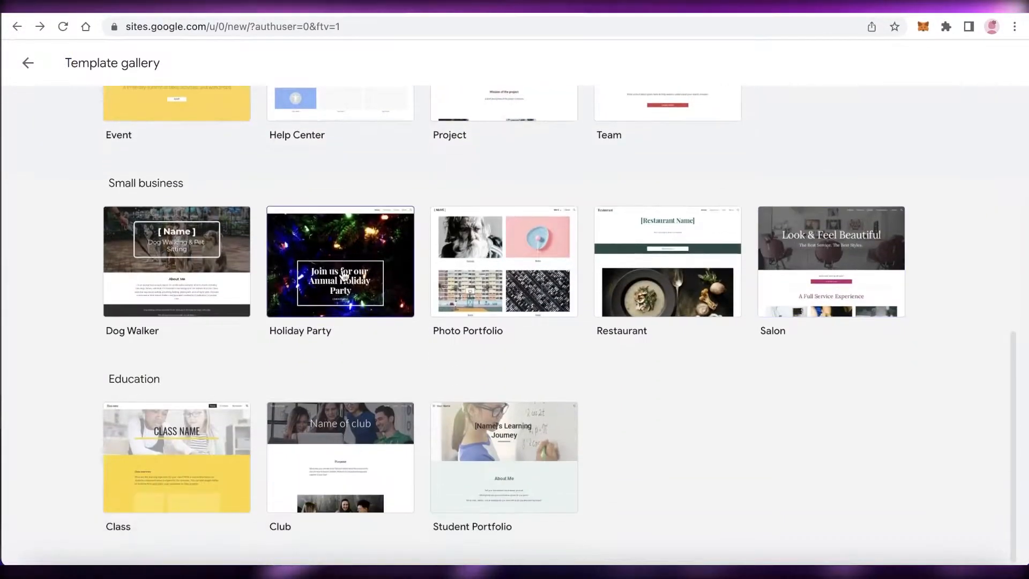
left_click(283, 275)
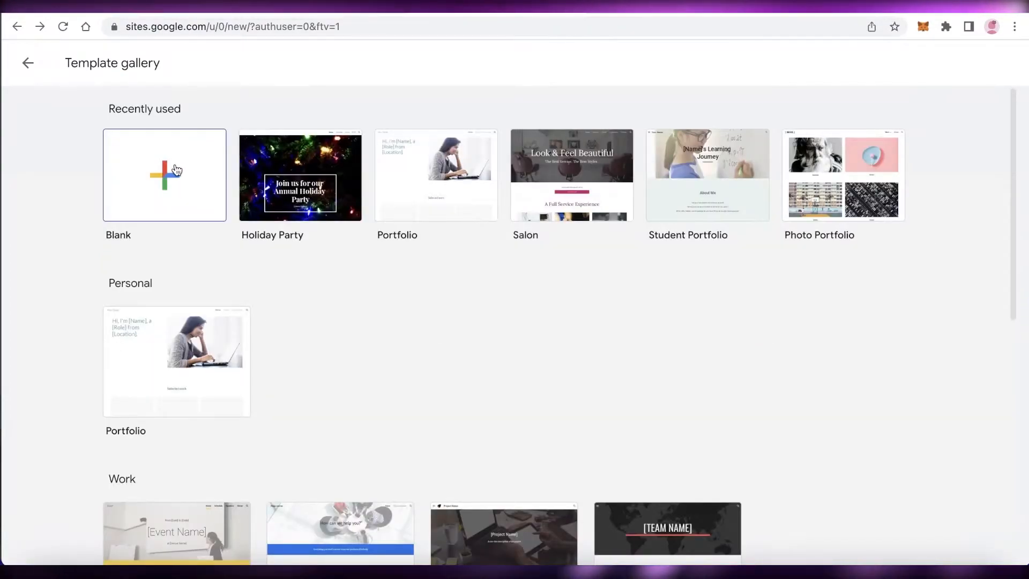
left_click(175, 164)
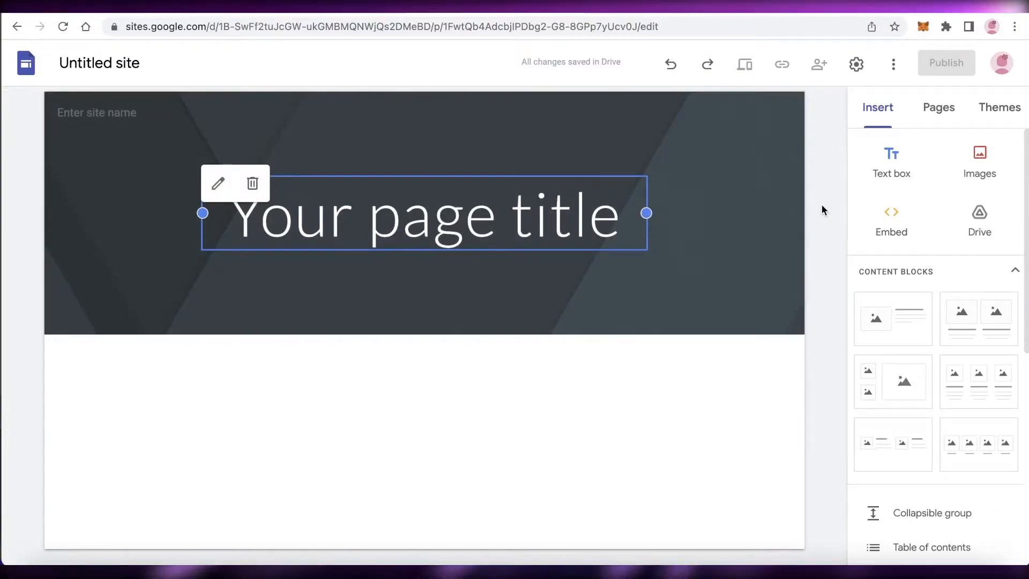
left_click(823, 209)
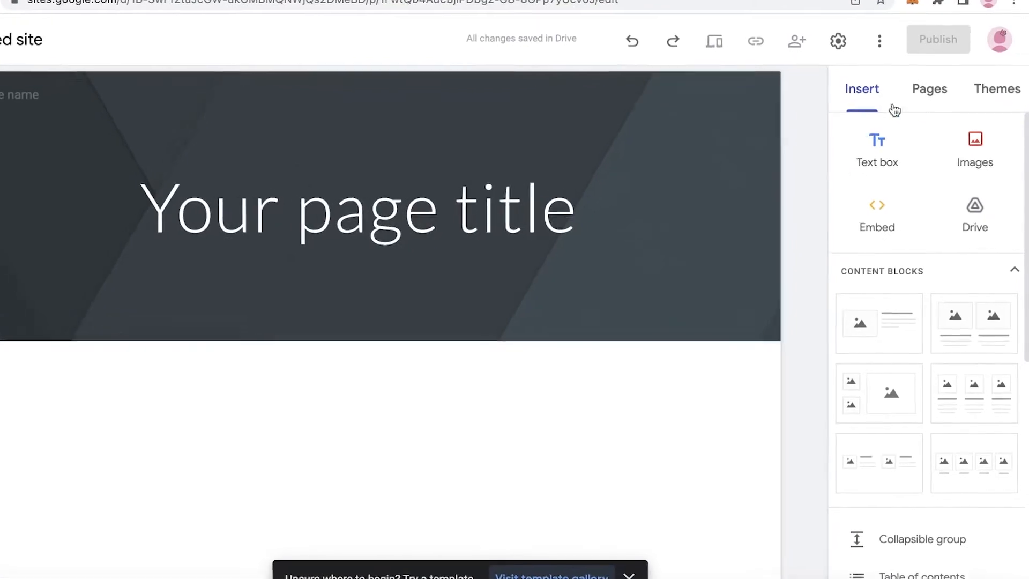
left_click(914, 91)
left_click(879, 92)
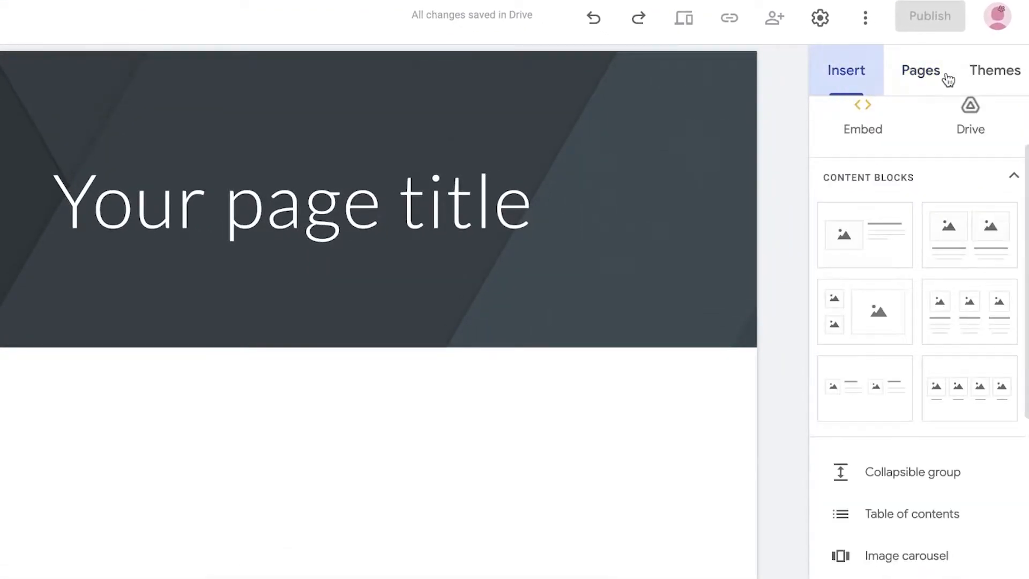
left_click(994, 70)
left_click(918, 74)
Apply the Google-made Aristotle theme to the site
left_click(992, 74)
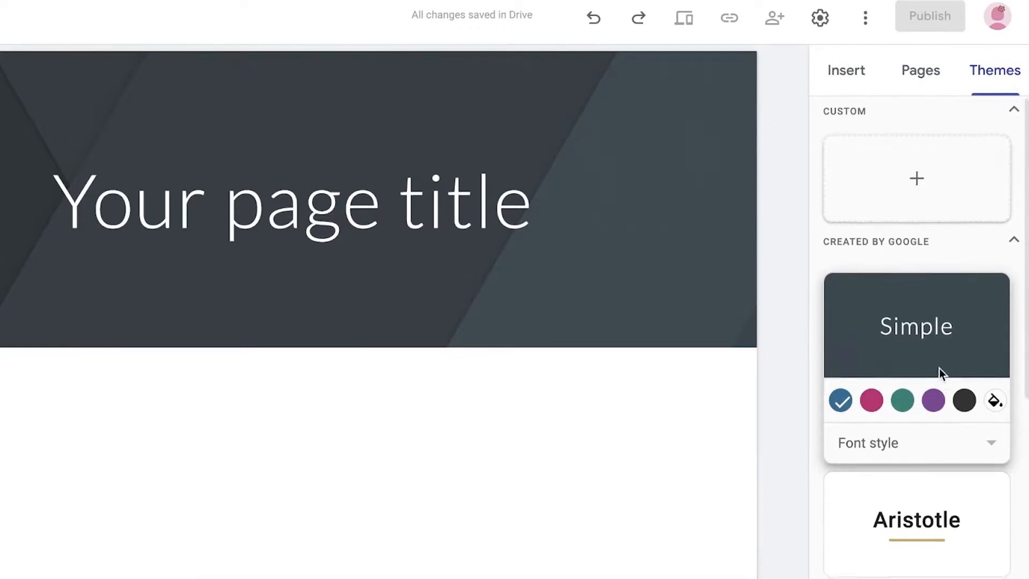
scroll(944, 358, "down", 8)
left_click(918, 322)
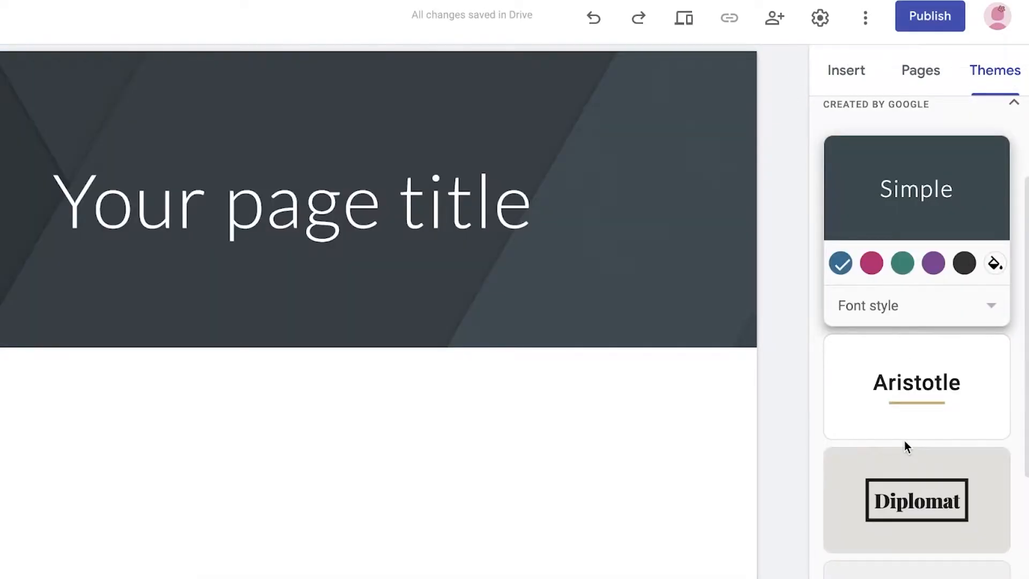
left_click(905, 410)
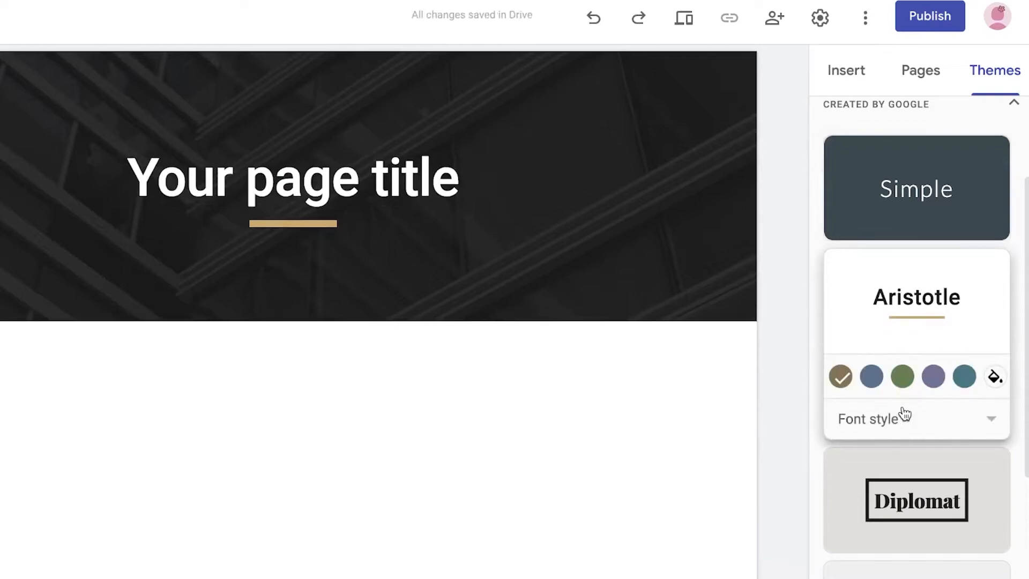
left_click(900, 75)
left_click(849, 75)
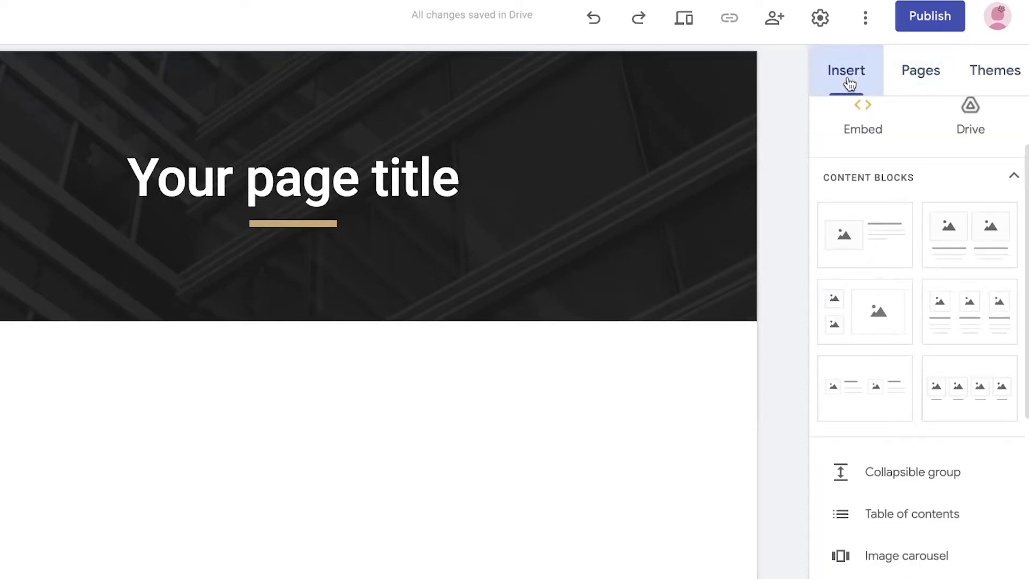
Replace the placeholder page title with "Janes Store" and enter "Janes Store" as the site name
triple_click(367, 182)
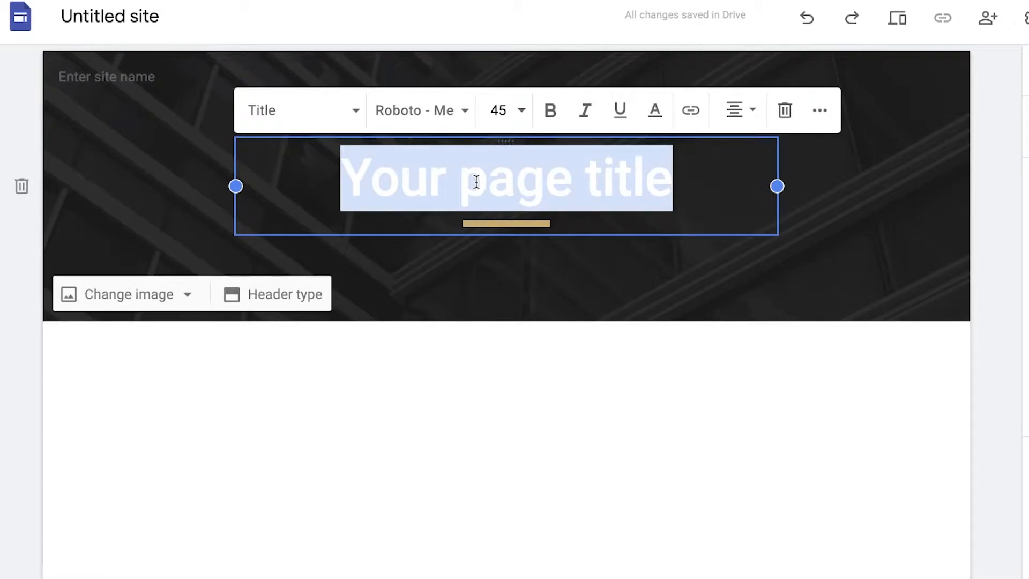
type("Janes Store")
left_click(142, 72)
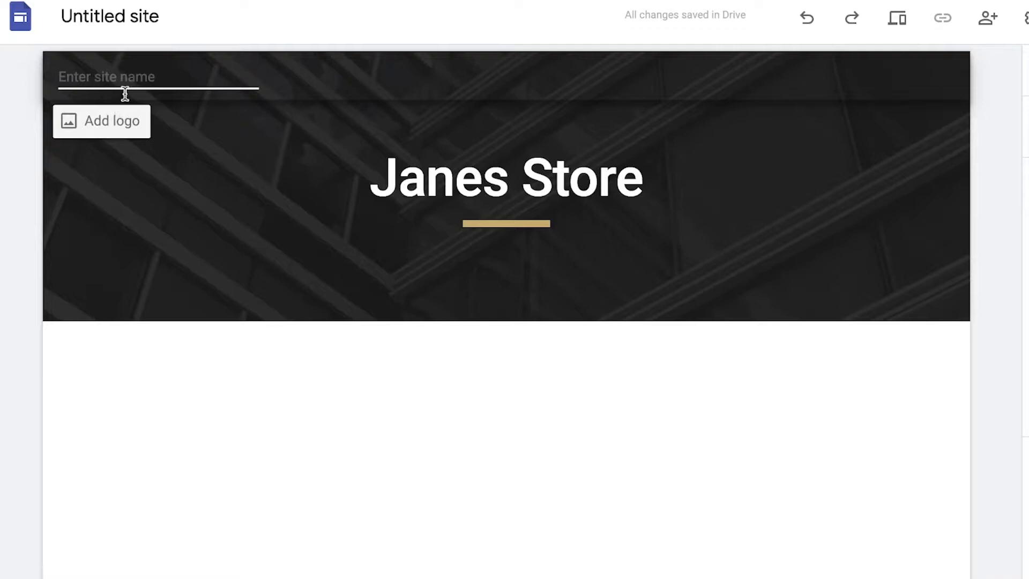
type("Janes Store")
left_click(339, 349)
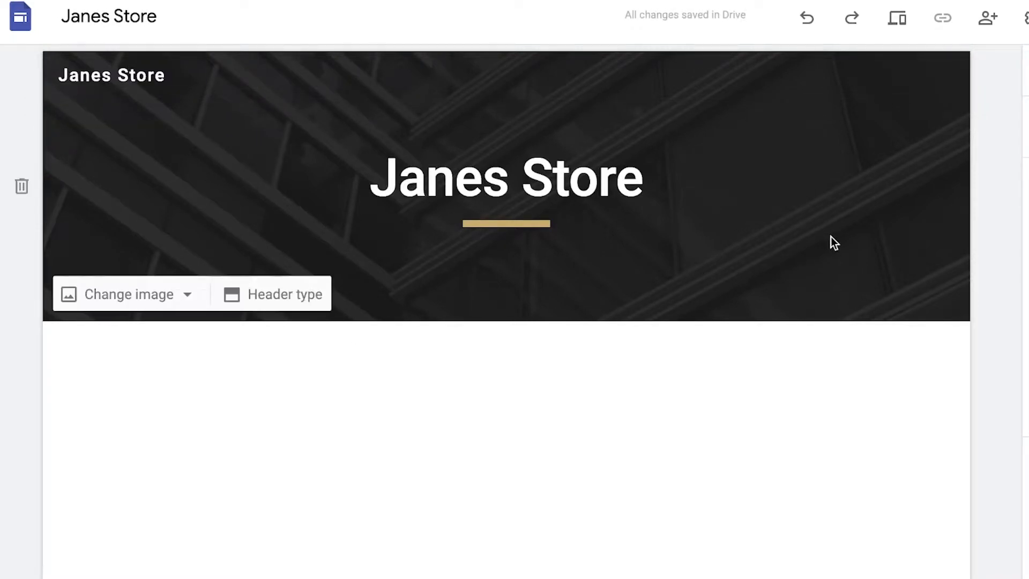
Examine the elements that can be inserted on the page and the site's additional options
scroll(872, 354, "down", 3)
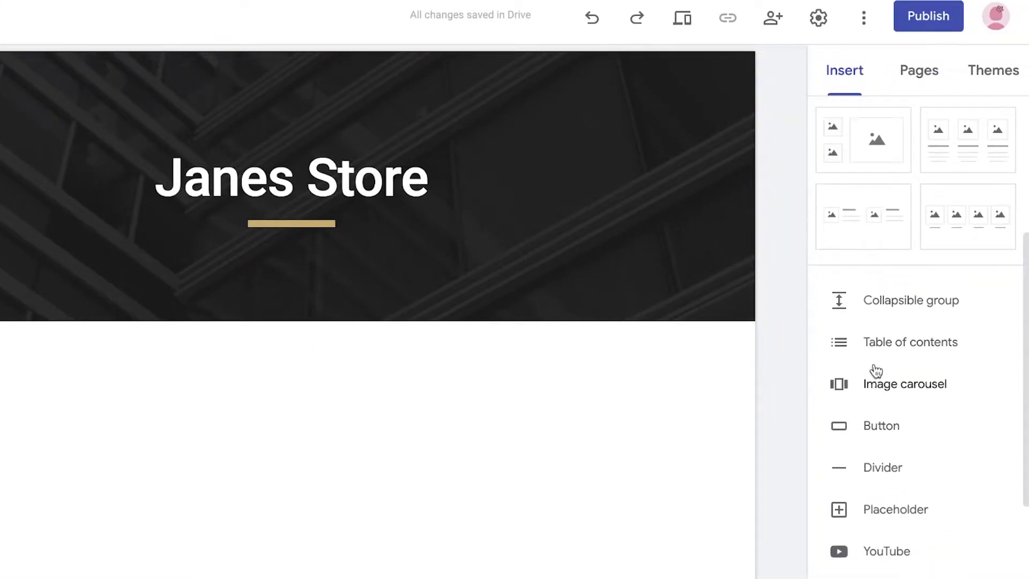
scroll(901, 258, "down", 5)
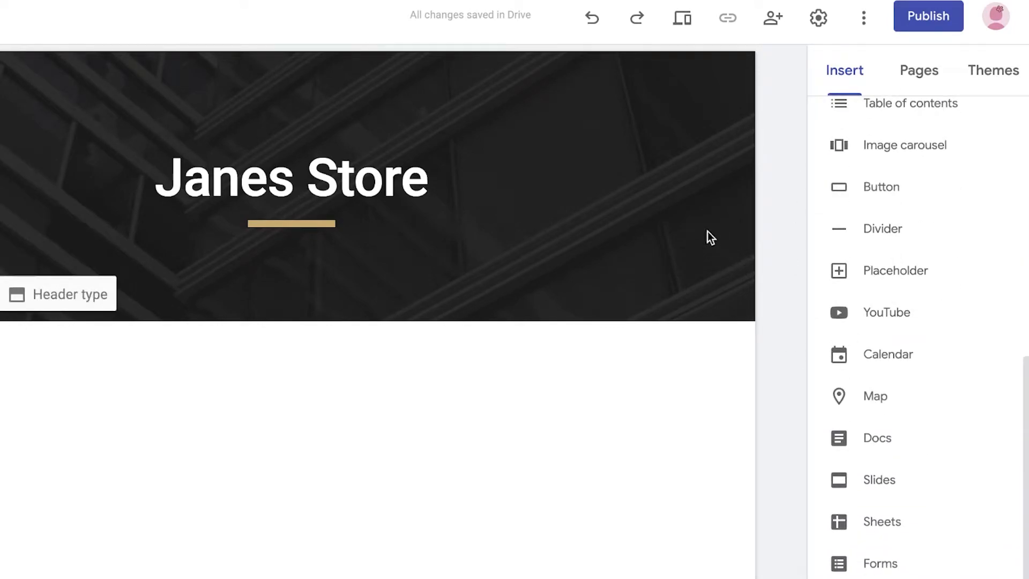
left_click(864, 19)
left_click(812, 175)
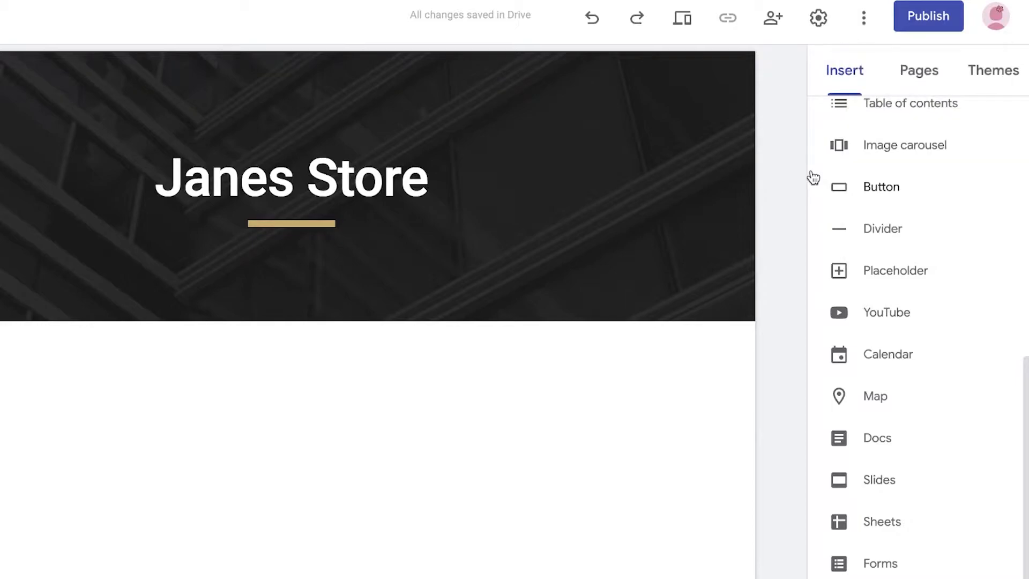
scroll(817, 188, "up", 10)
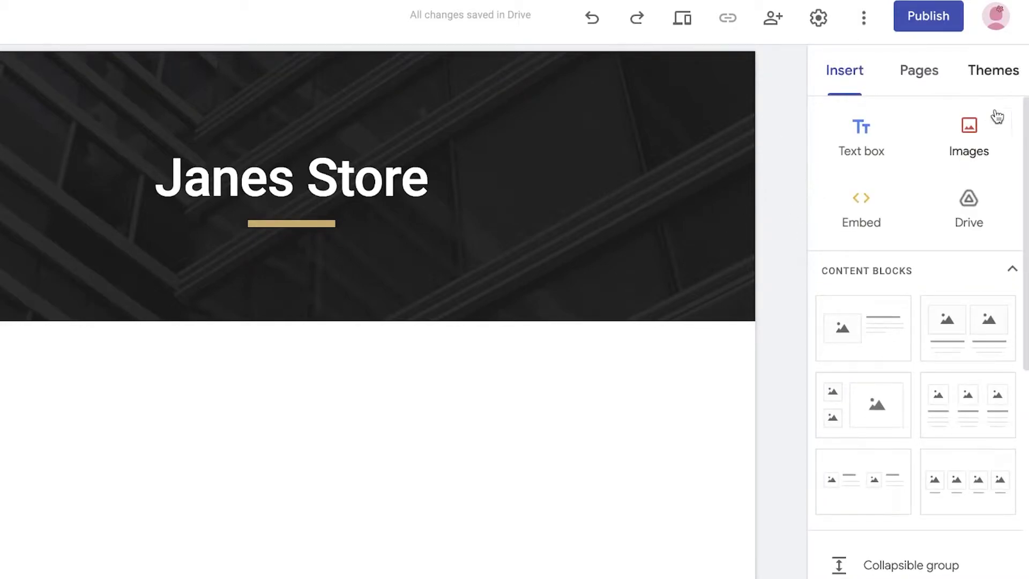
scroll(1009, 105, "down", 5)
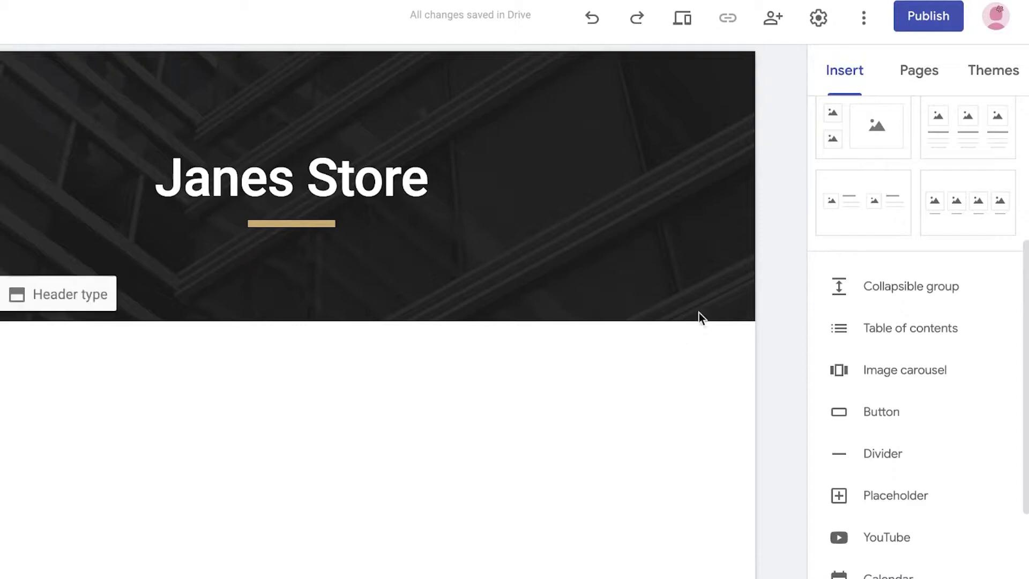
Change the home page's header type to Cover
left_click(611, 209)
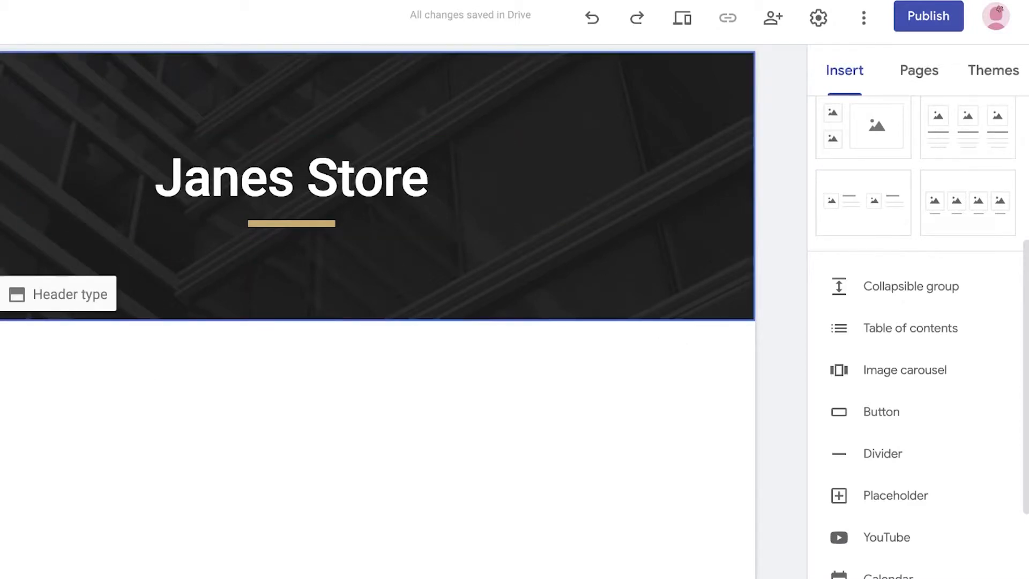
left_click(38, 301)
left_click(2, 286)
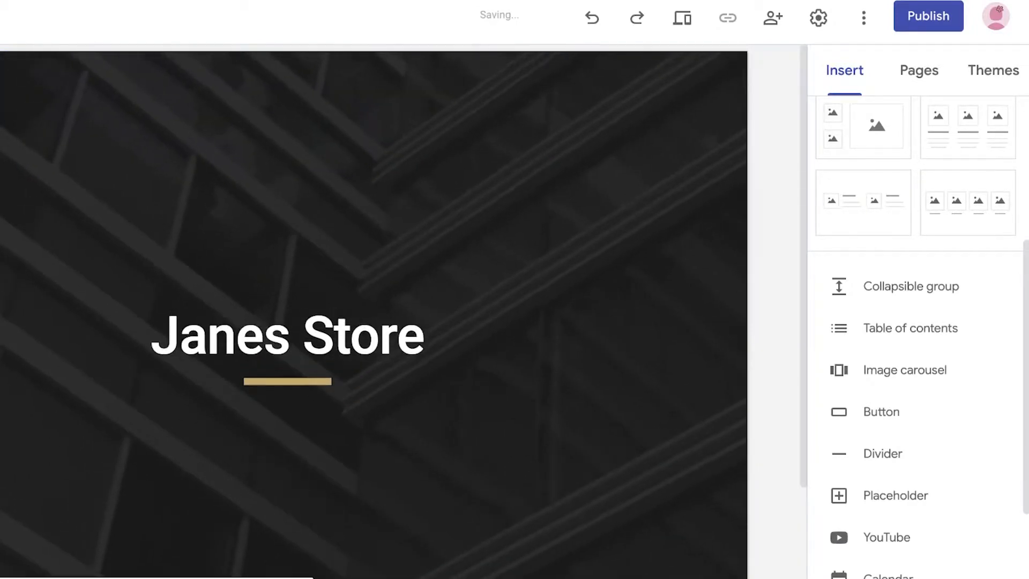
Insert a linked button named "BUY NOW" and place it beneath the Janes Store title in the header
scroll(738, 297, "down", 3)
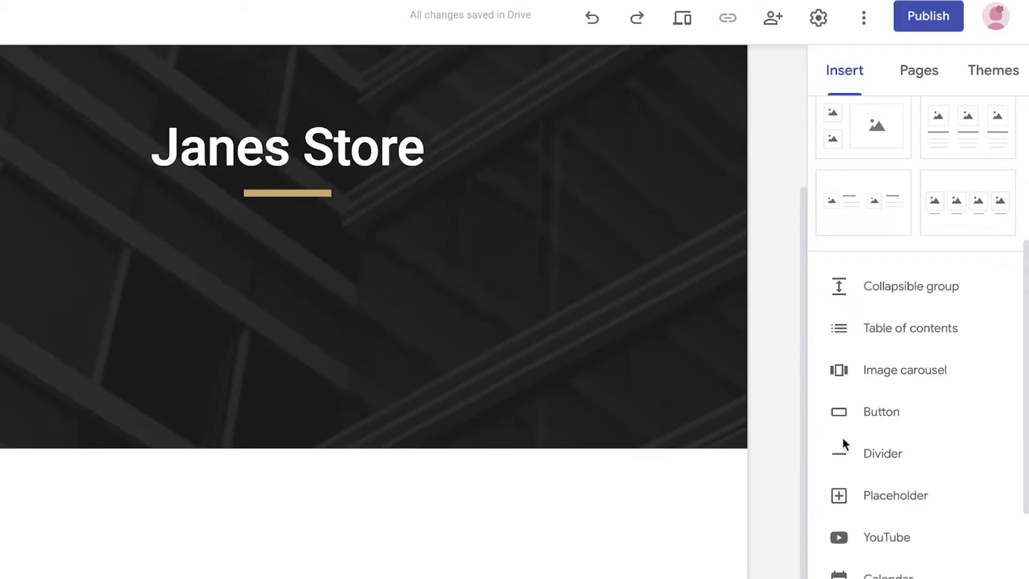
left_click(891, 409)
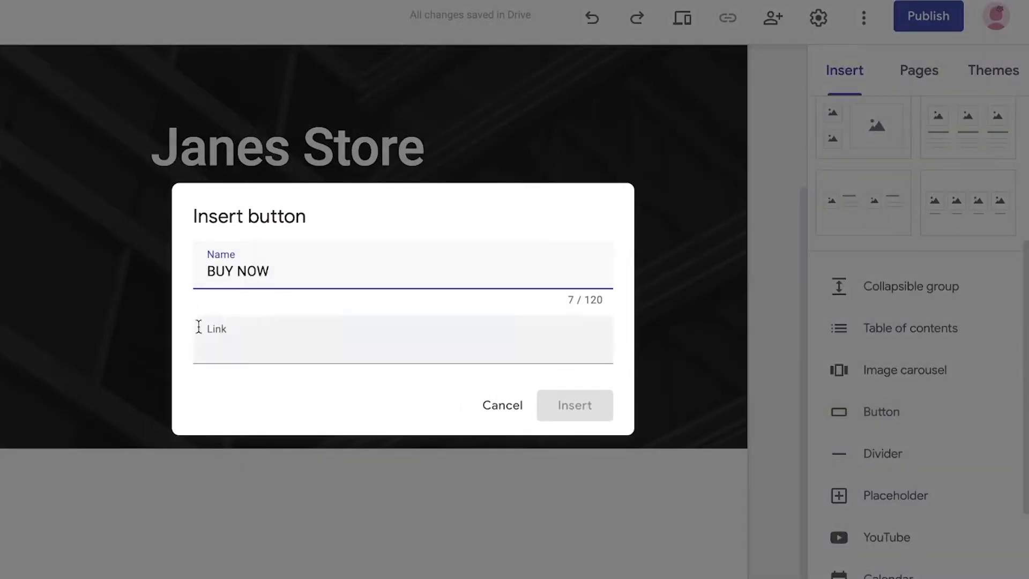
left_click_drag(98, 382, 461, 209)
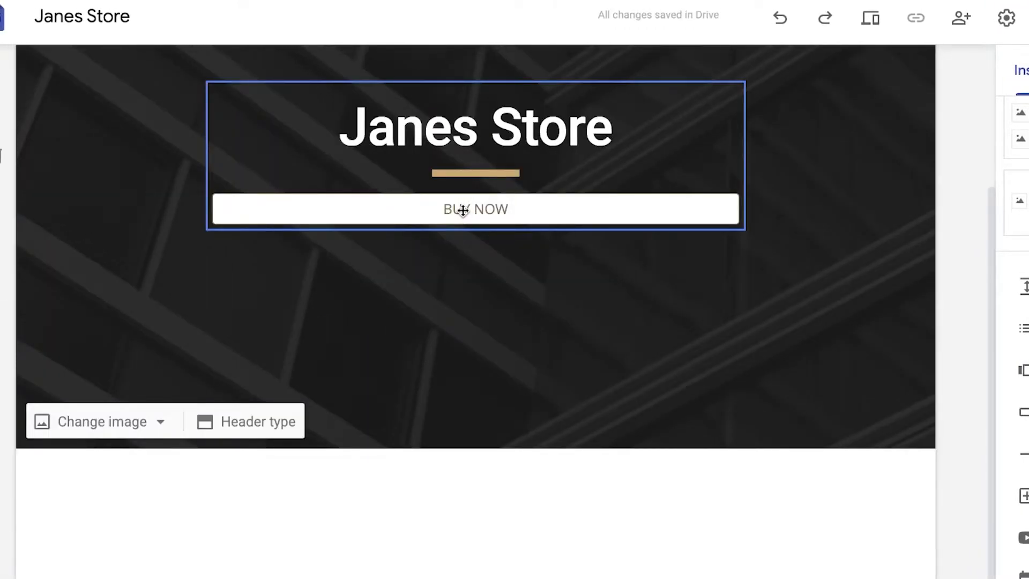
scroll(814, 232, "up", 1)
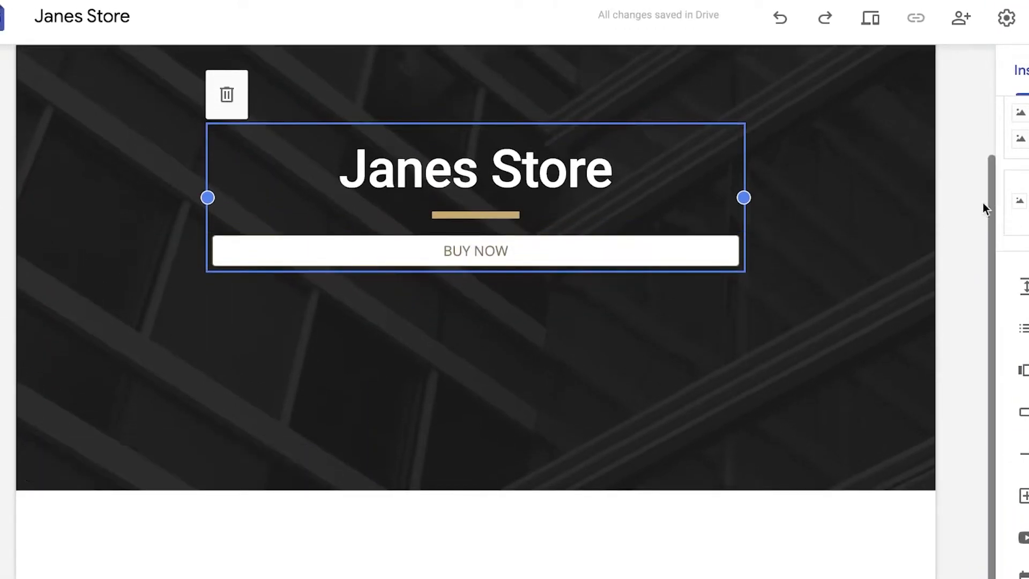
Add a new page named "Products" and set its header type to Title only
left_click(1028, 70)
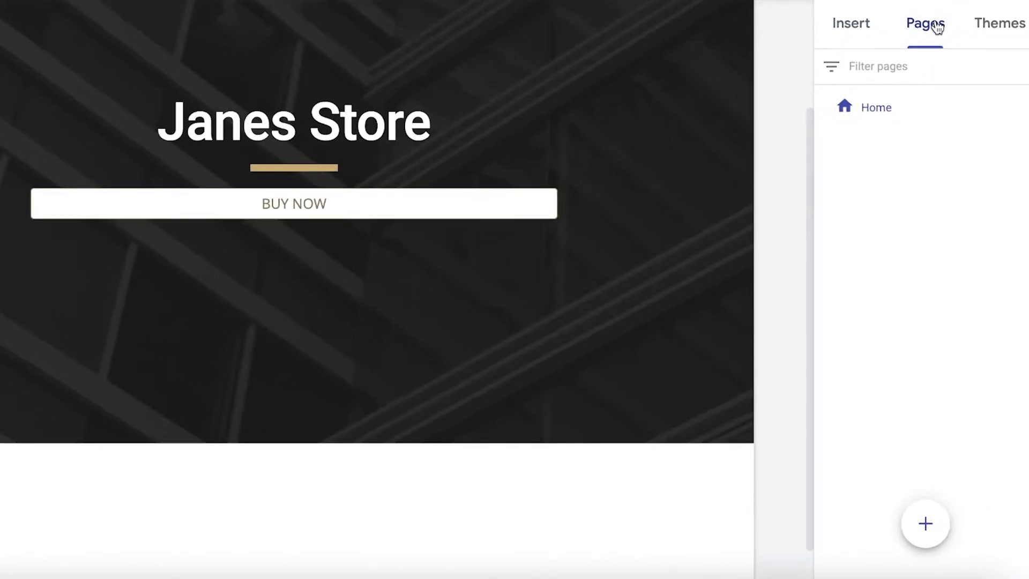
left_click(914, 526)
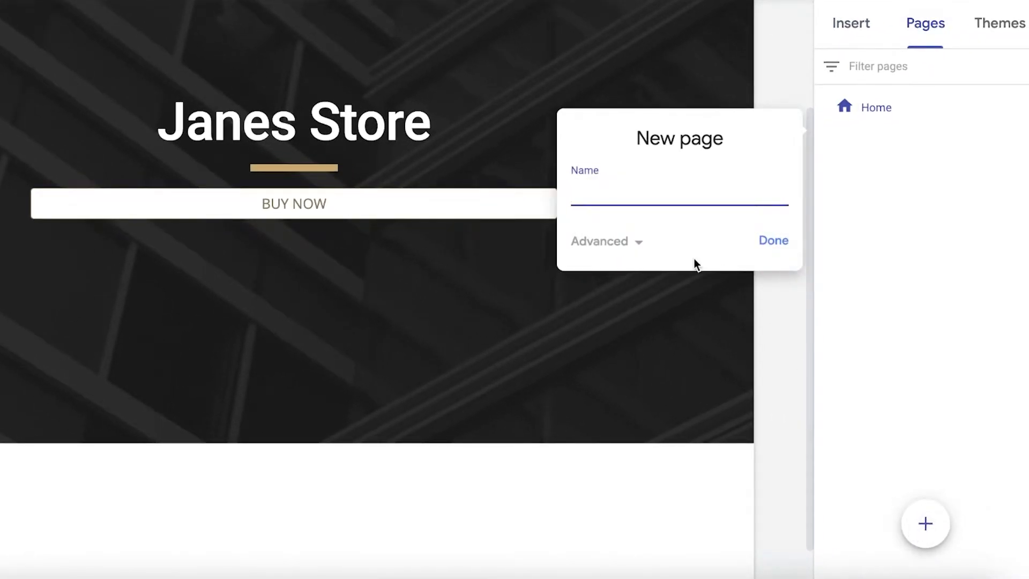
type("Products")
left_click(762, 241)
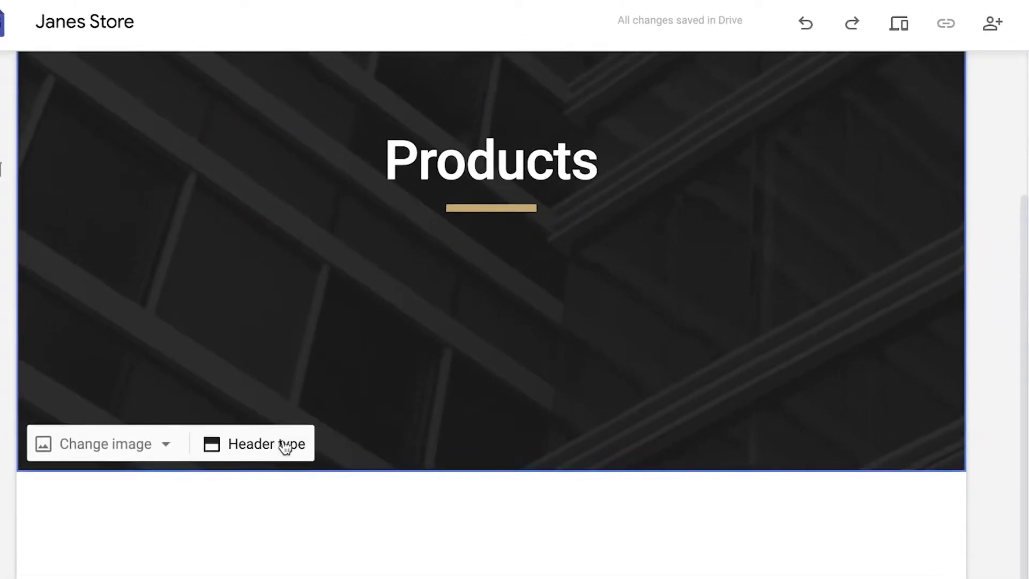
left_click(282, 442)
left_click(472, 436)
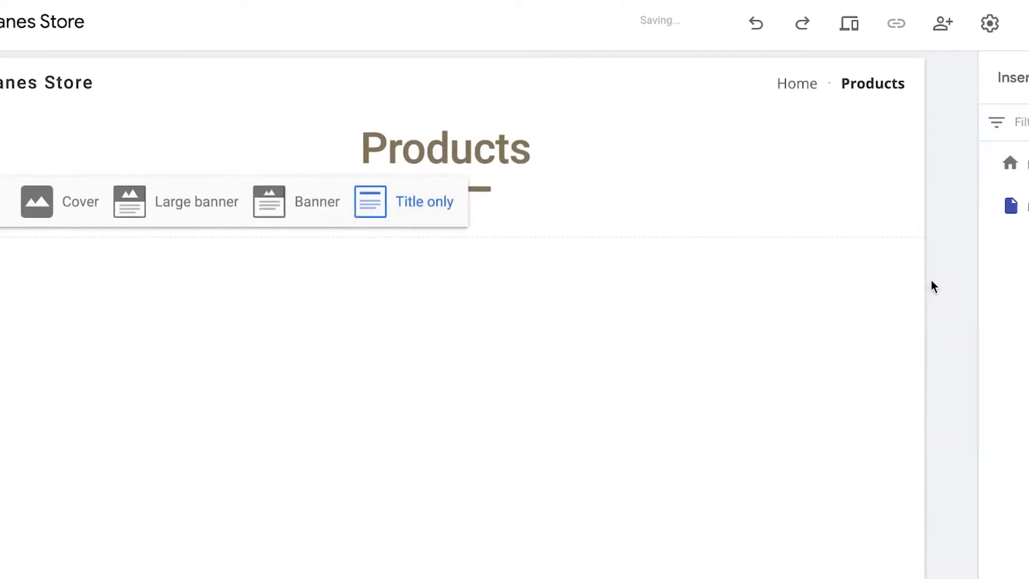
Insert the content block with four captioned images in a row on the Products page
left_click(839, 89)
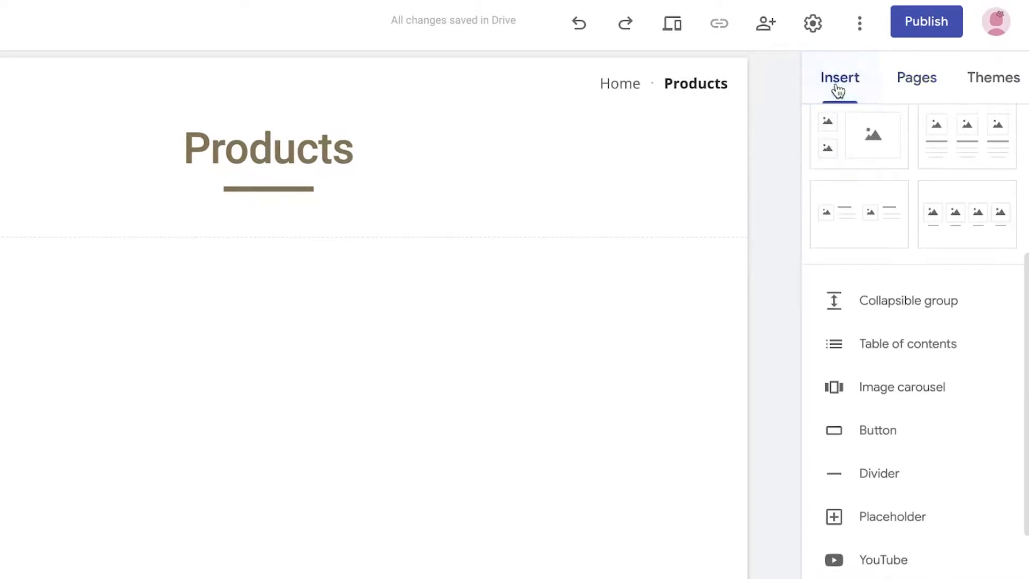
scroll(956, 188, "up", 5)
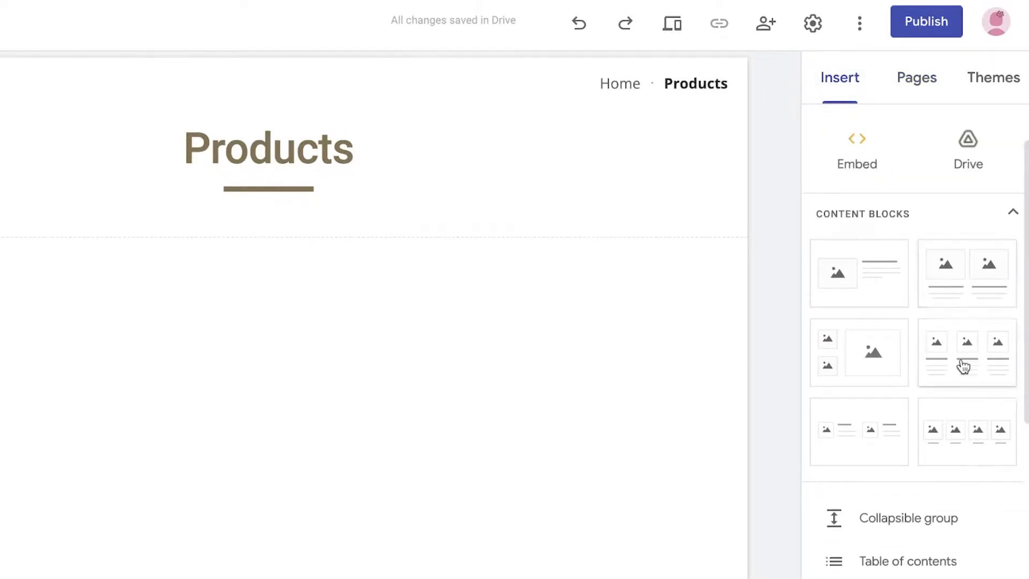
left_click(956, 421)
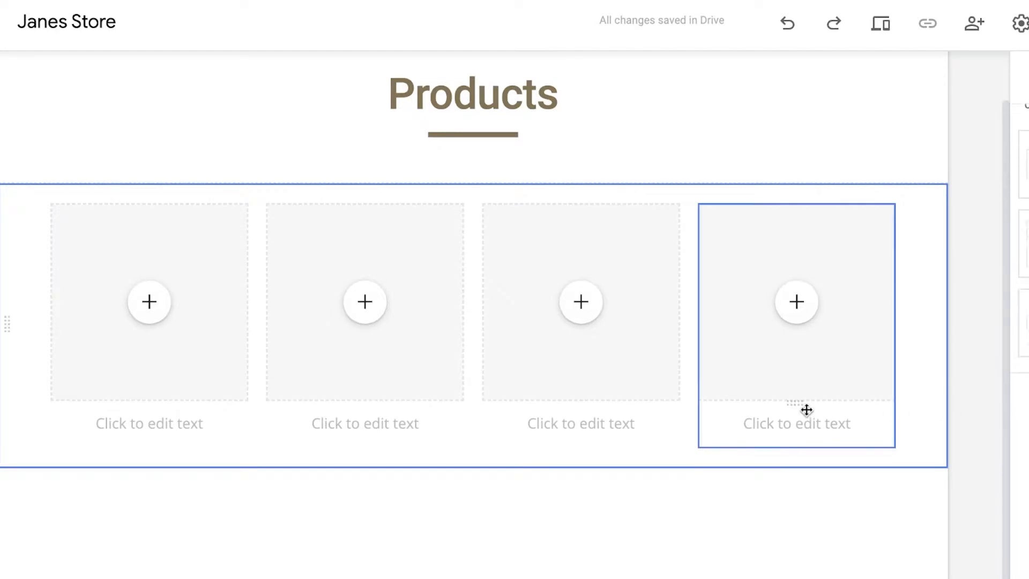
left_click(146, 299)
left_click(172, 375)
left_click(825, 460)
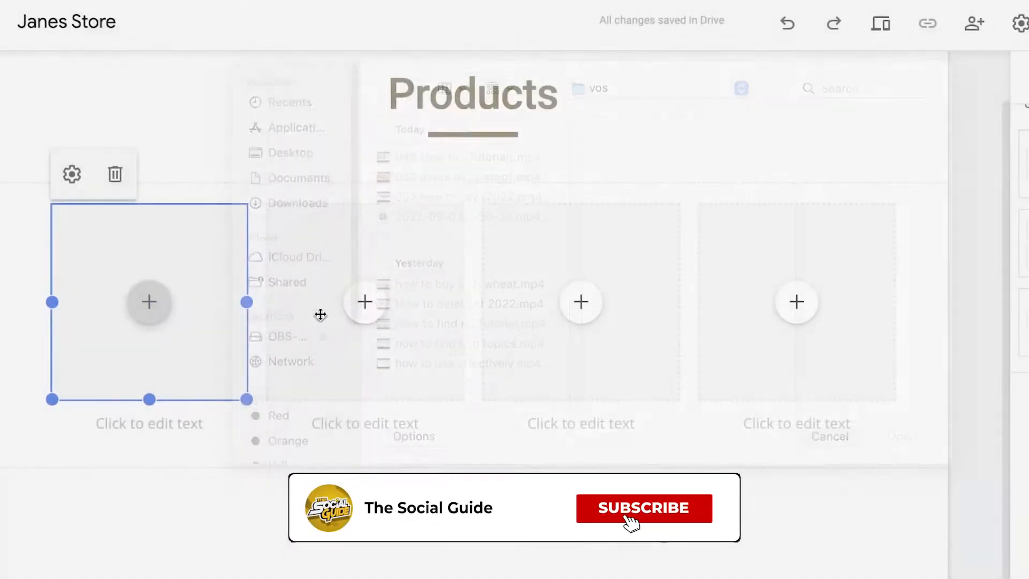
Search Google Images for "FASHION" to fill the first image placeholder on the Products page
left_click(152, 303)
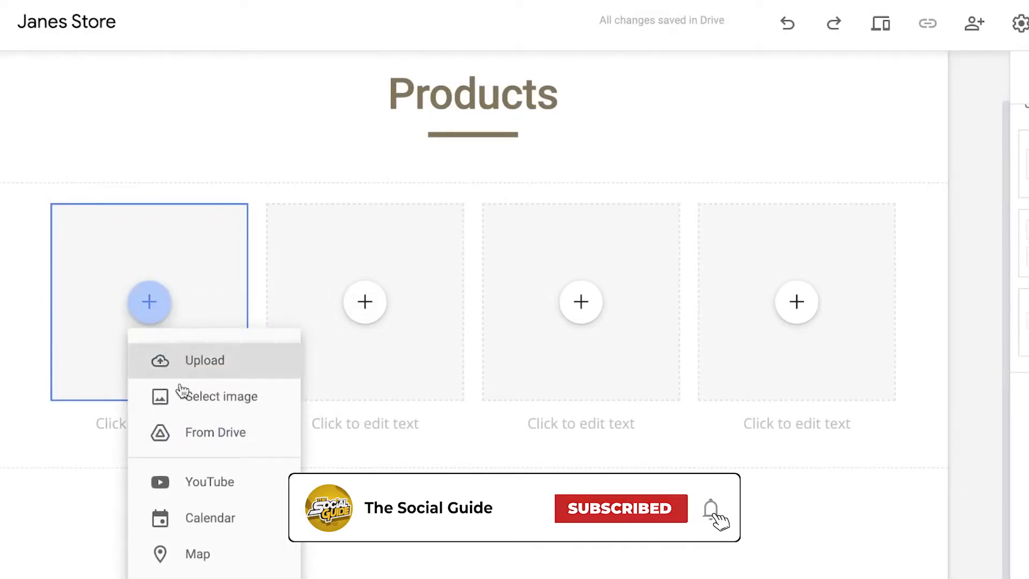
left_click(197, 410)
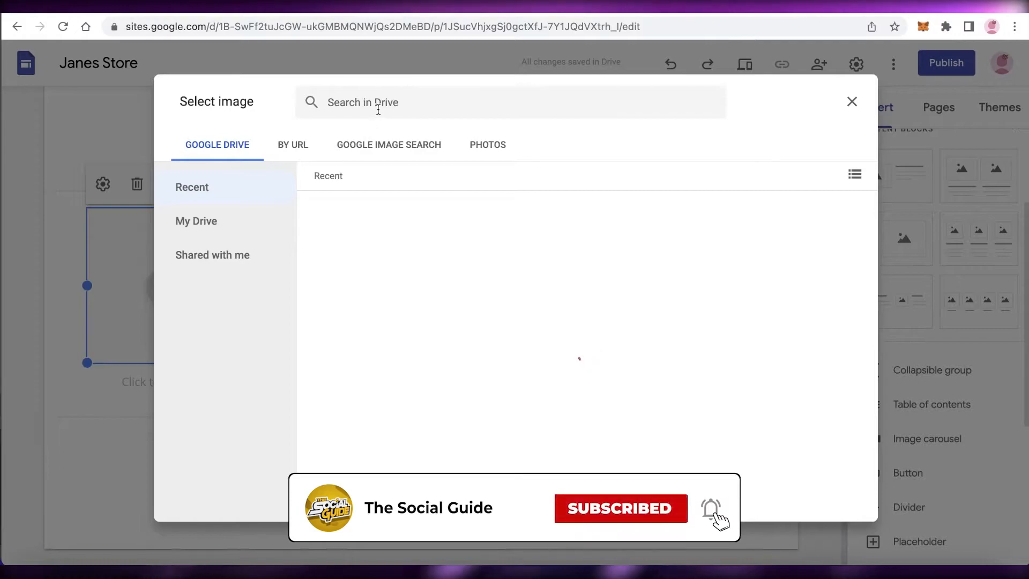
left_click(379, 109)
left_click(285, 145)
left_click(374, 145)
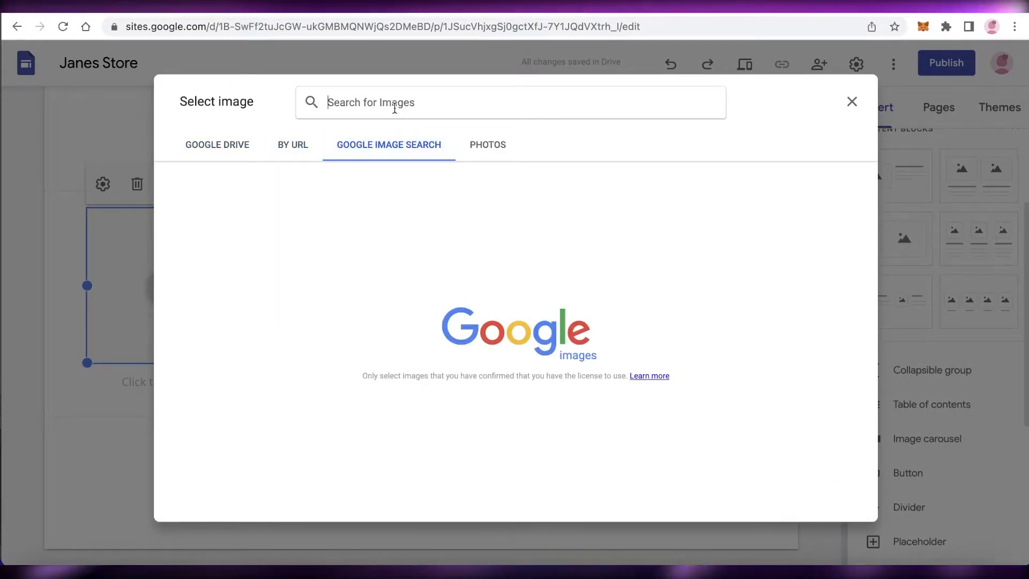
type("FASHION")
key("Return")
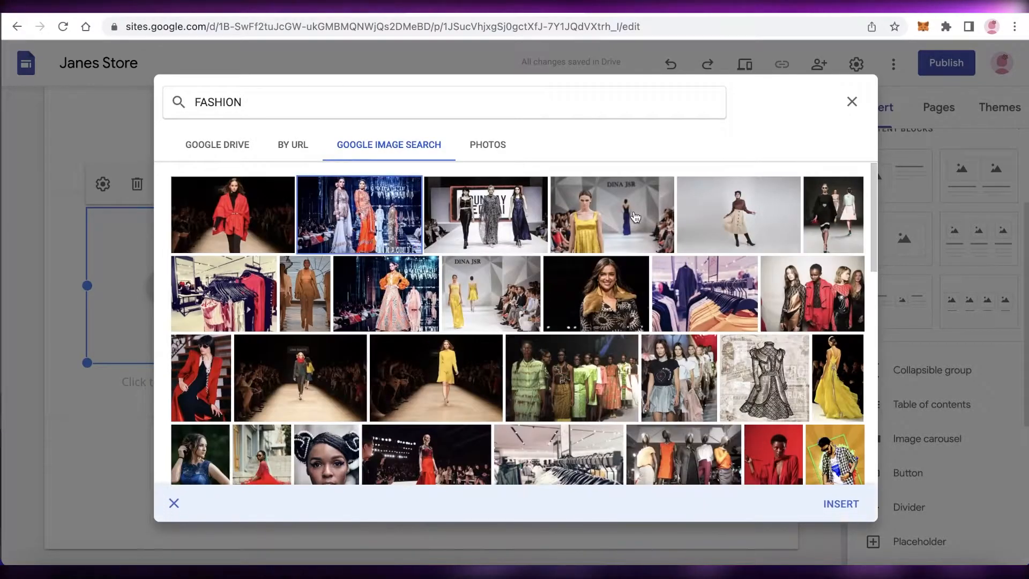
Insert the picture of the woman in a beige skirt into the first placeholder and caption it "BROWN SKIRT"
left_click(664, 217)
left_click(740, 225)
left_click(844, 509)
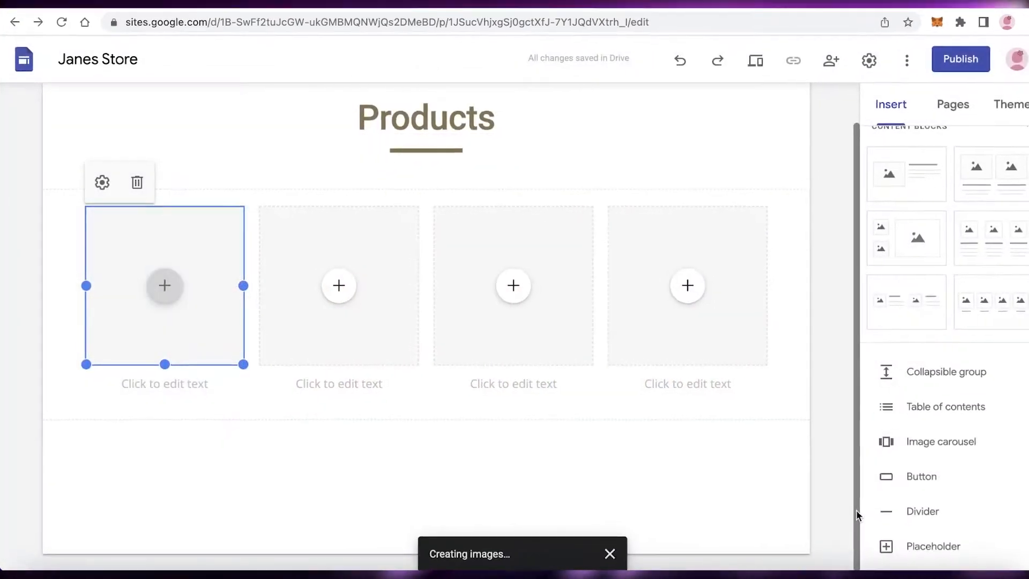
left_click(168, 393)
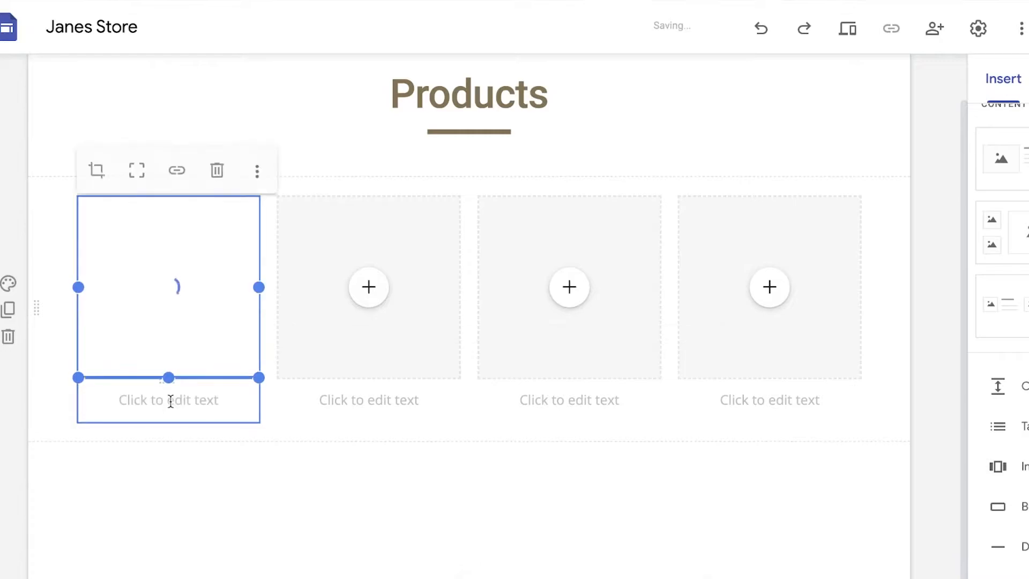
left_click(171, 401)
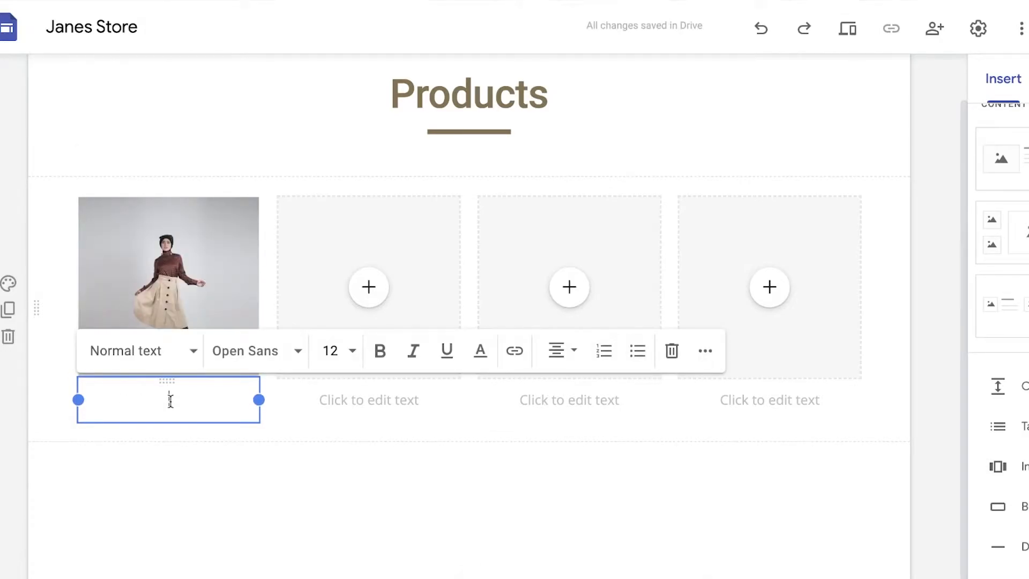
Fill the second placeholder with the red T-shirt worn by a model from a Google image search for "TSHIRT" and caption it "RED TSHIRT"
left_click(384, 257)
left_click(375, 285)
left_click(411, 373)
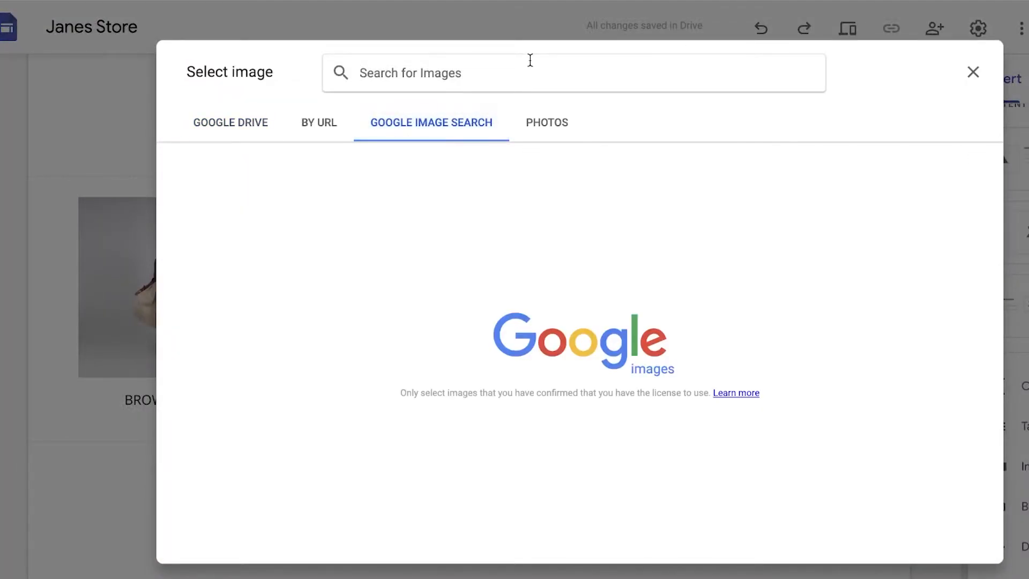
type("TSHIRT")
key("Return")
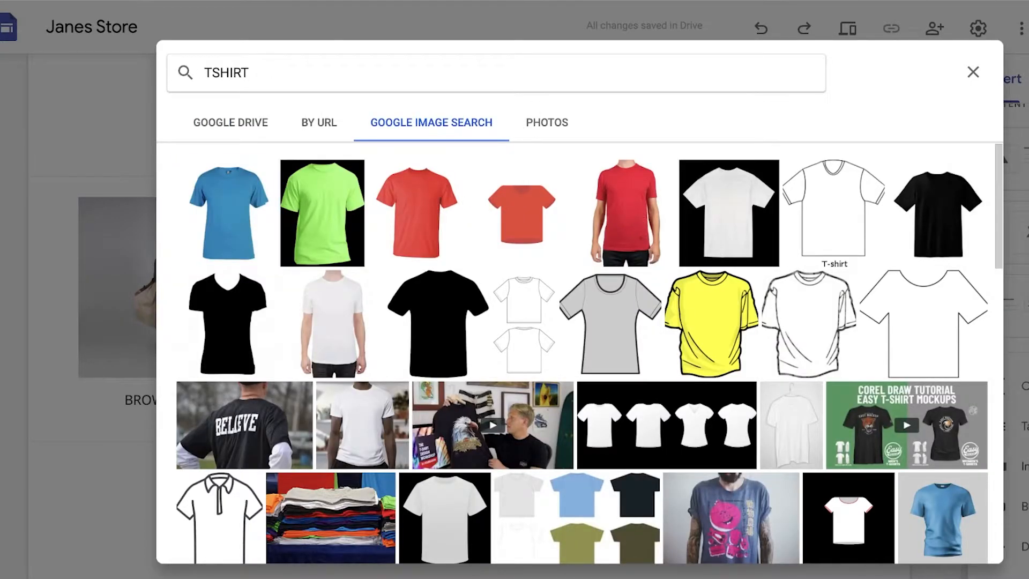
left_click(665, 257)
left_click(959, 543)
left_click(333, 405)
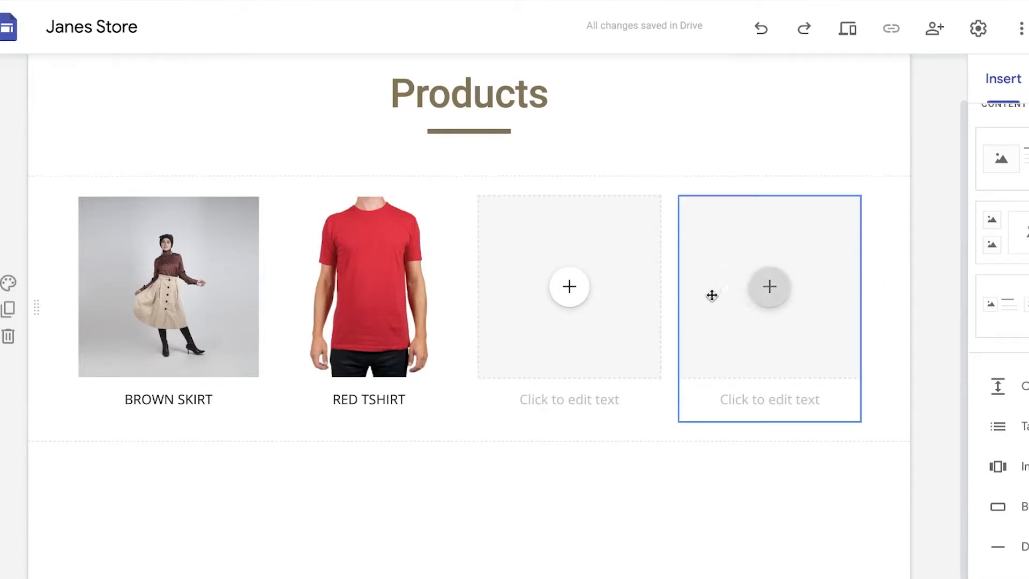
scroll(713, 292, "up", 1)
scroll(990, 195, "up", 3)
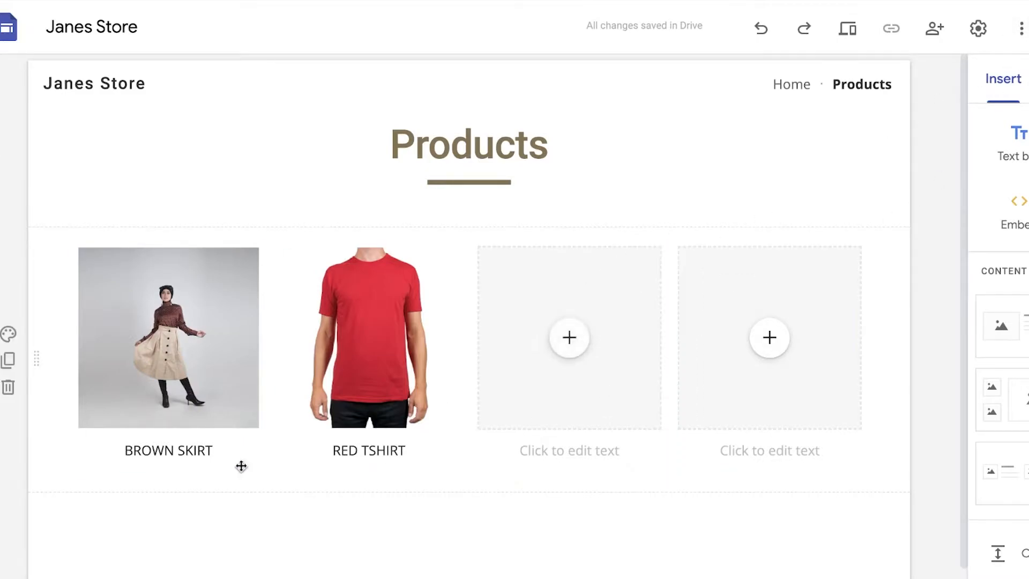
scroll(338, 526, "down", 1)
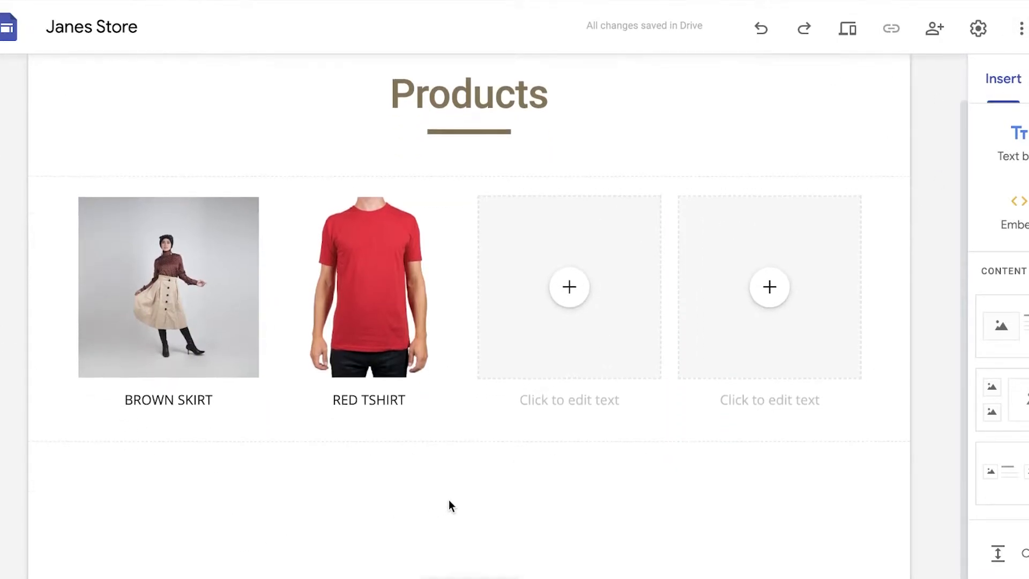
scroll(407, 472, "up", 1)
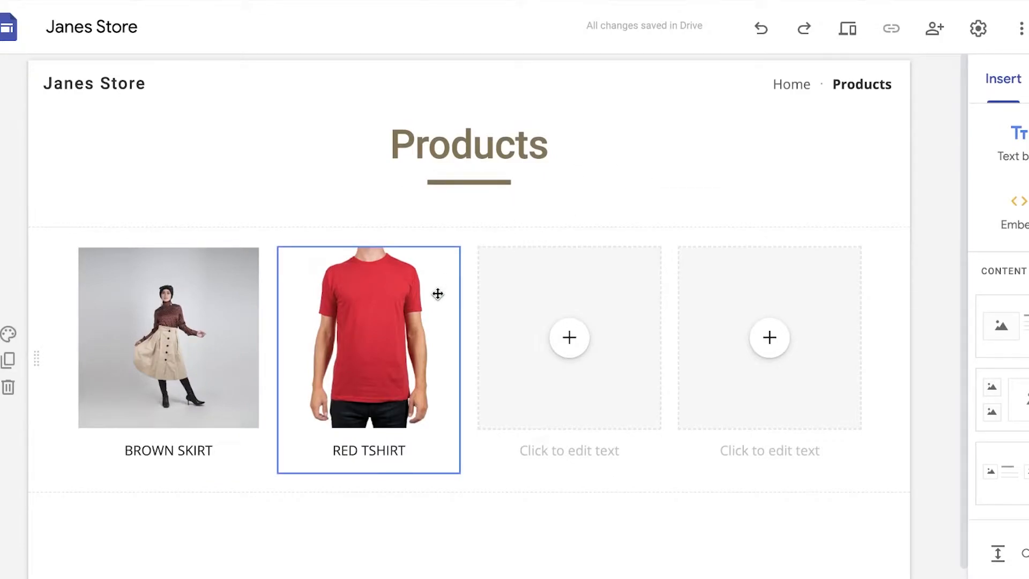
scroll(431, 315, "down", 1)
scroll(998, 322, "down", 5)
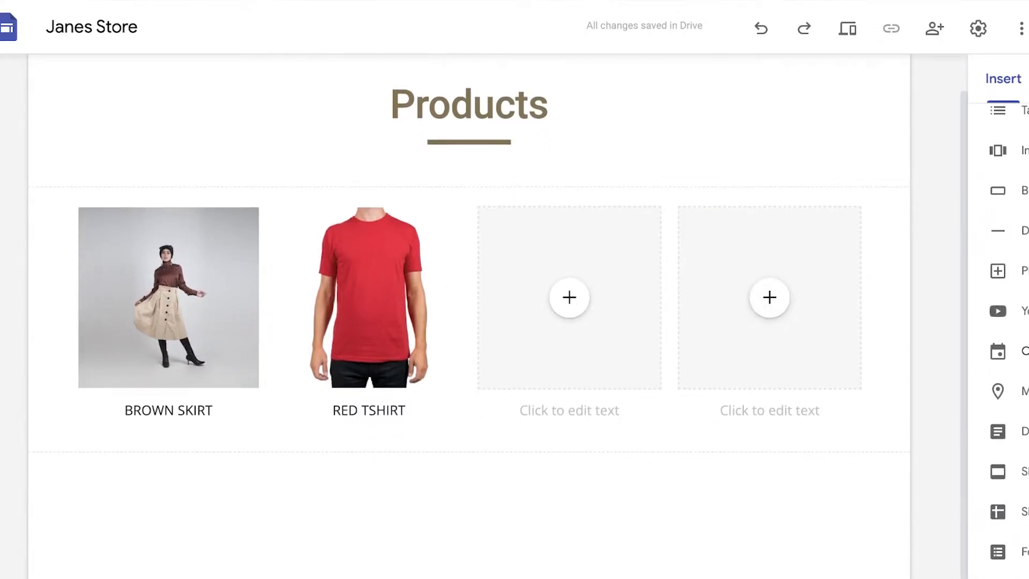
scroll(825, 349, "up", 1)
scroll(1007, 325, "up", 5)
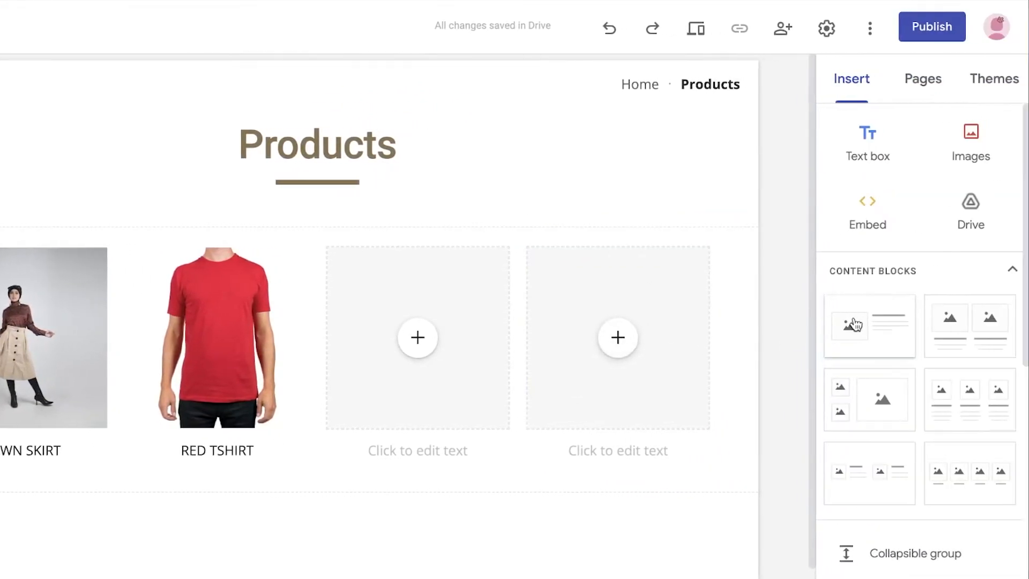
Examine the Embed code option for adding web content to the Products page and close it without embedding anything
left_click(920, 75)
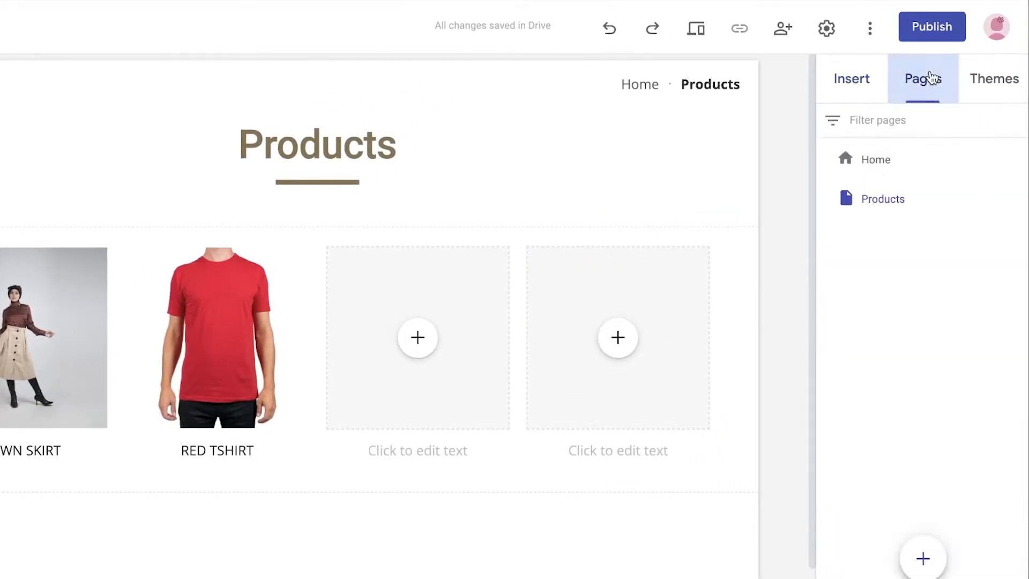
left_click(850, 80)
left_click(863, 220)
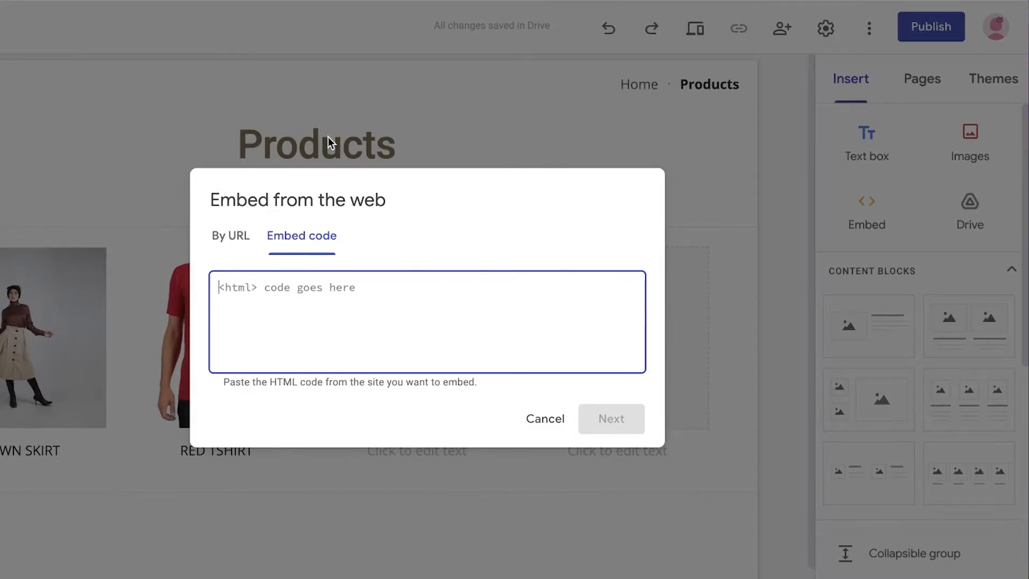
left_click(549, 419)
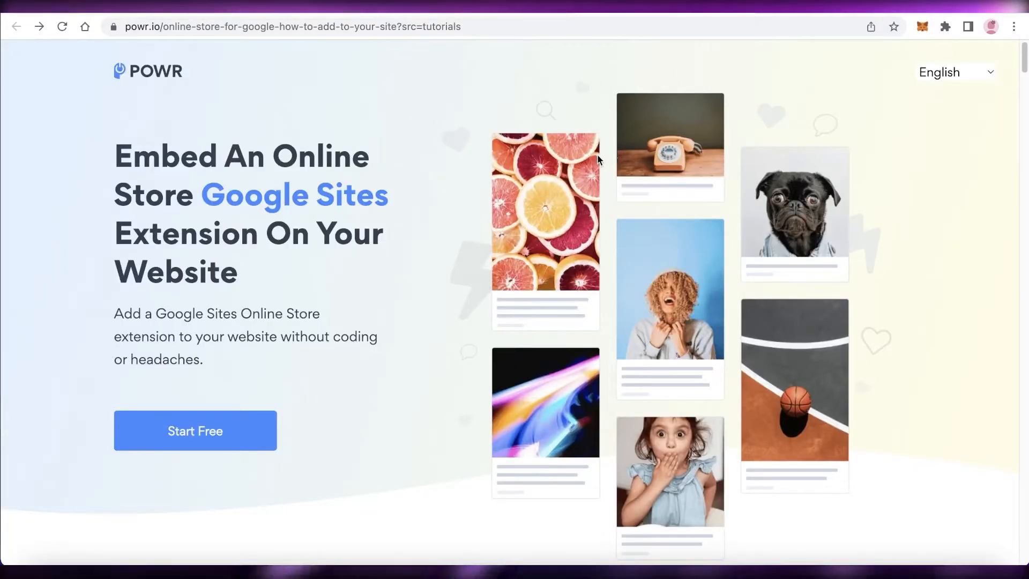
Switch to POWR's Online Store extension for Google Sites and start the store plugin over instead of recovering unsaved changes
scroll(425, 224, "down", 6)
scroll(355, 247, "up", 6)
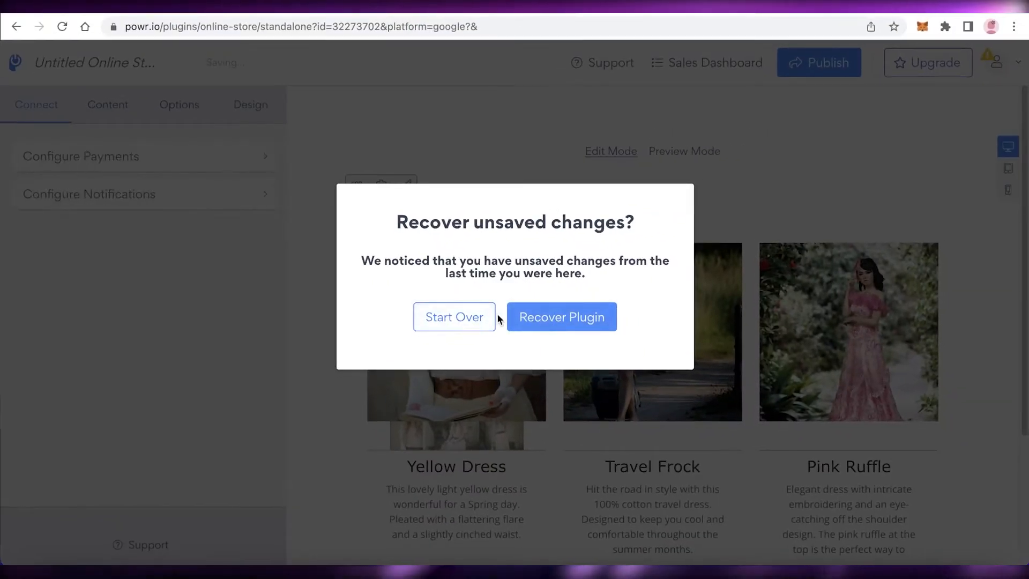
left_click(479, 321)
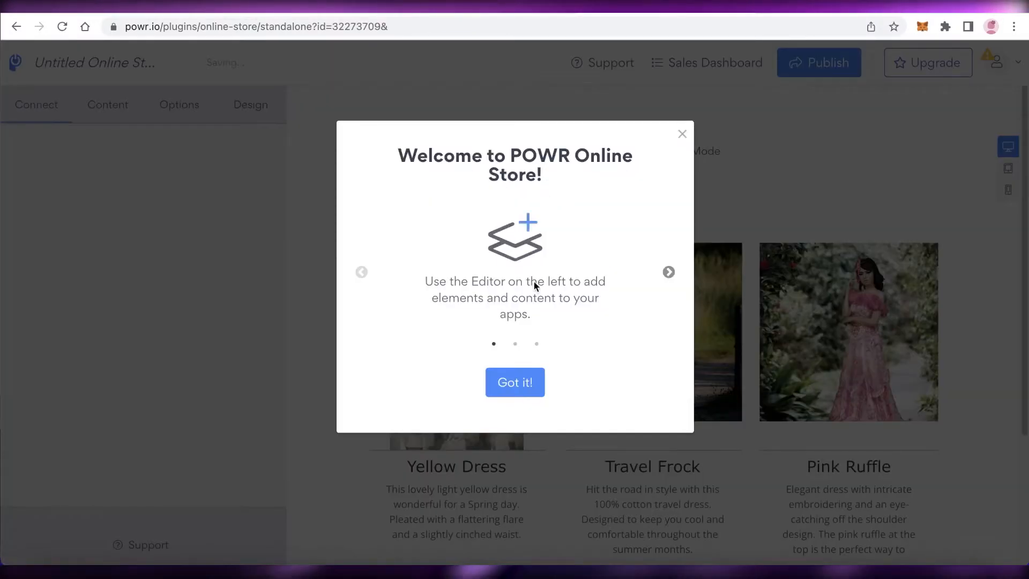
left_click(530, 381)
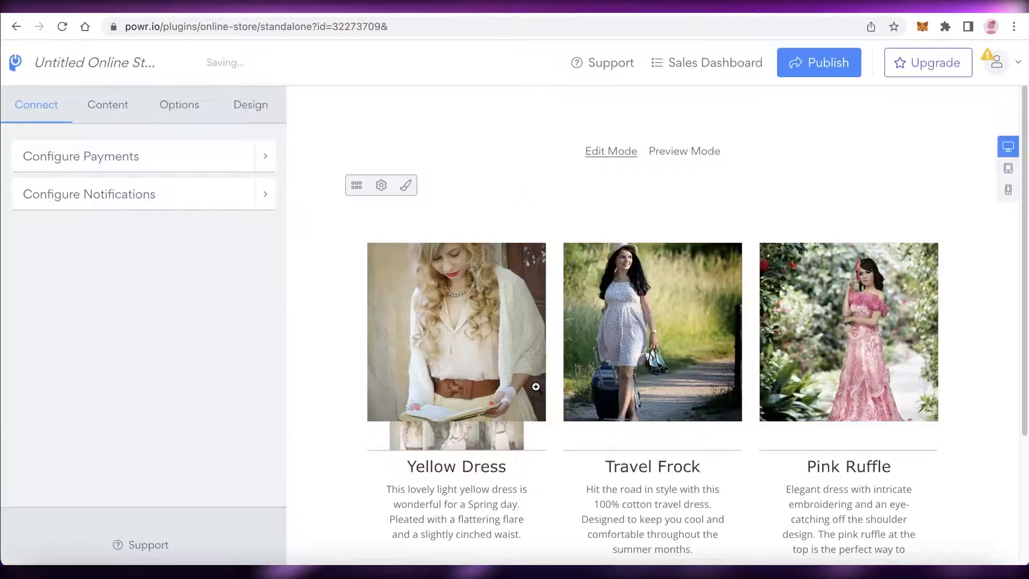
Request publishing of the POWR online store, sign up with a Google account and return to the store editor
scroll(671, 282, "down", 4)
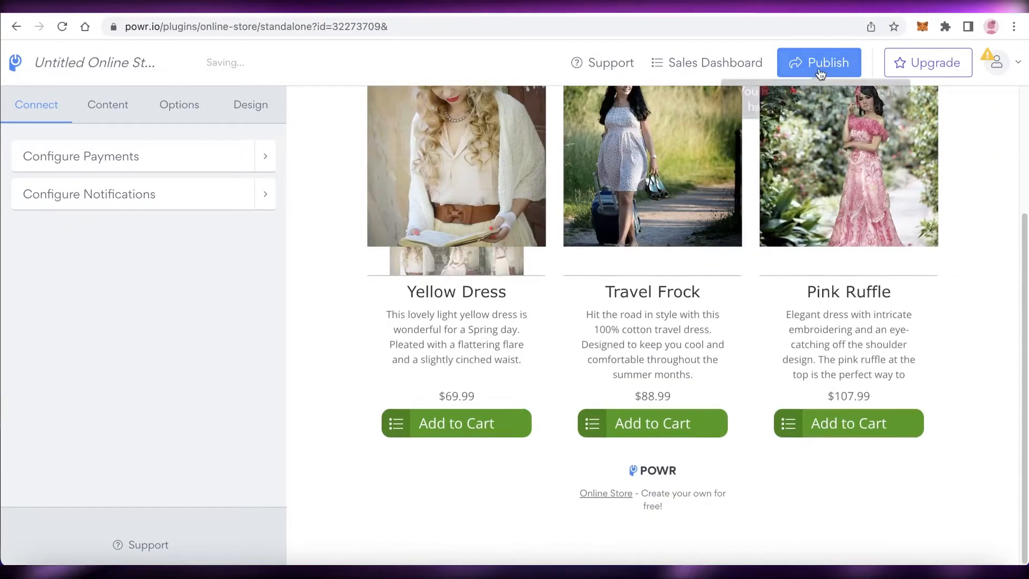
scroll(678, 298, "up", 4)
scroll(665, 274, "down", 4)
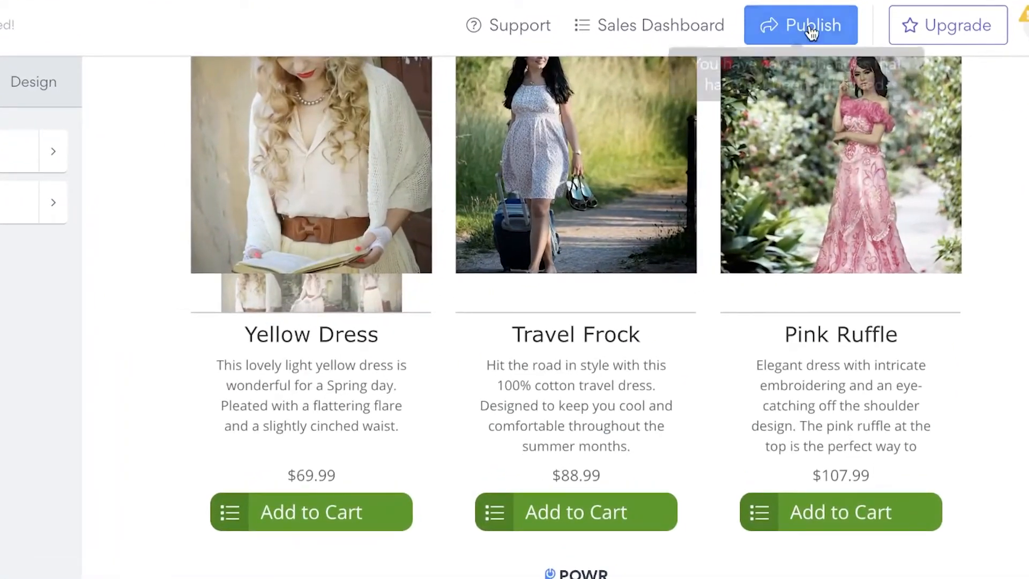
left_click(804, 27)
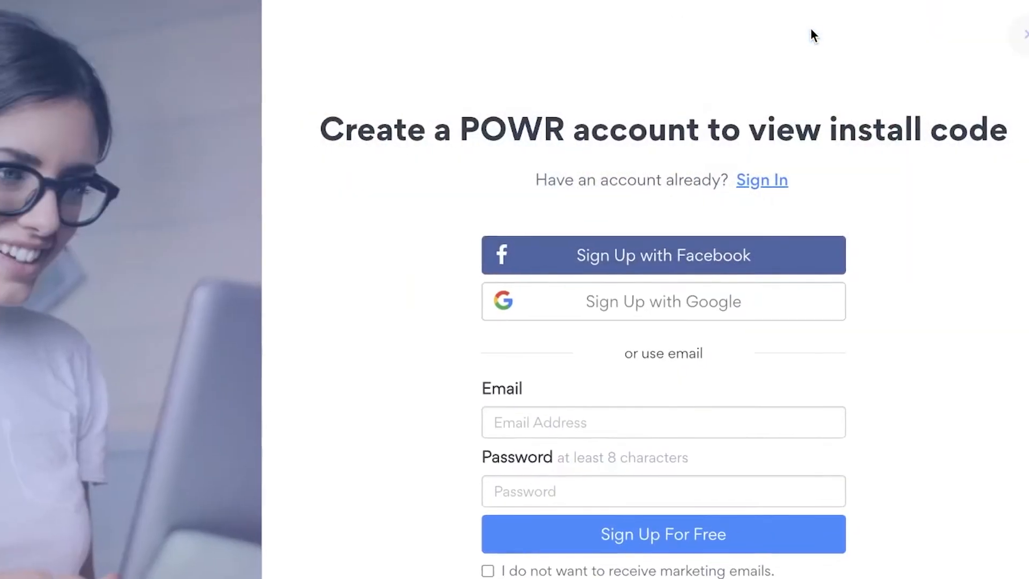
left_click(643, 289)
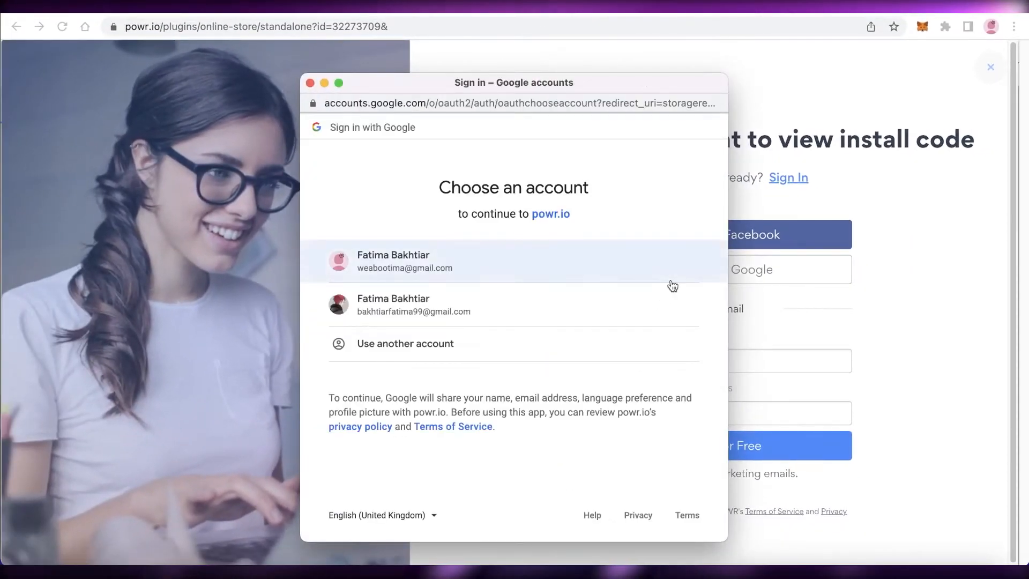
left_click(426, 275)
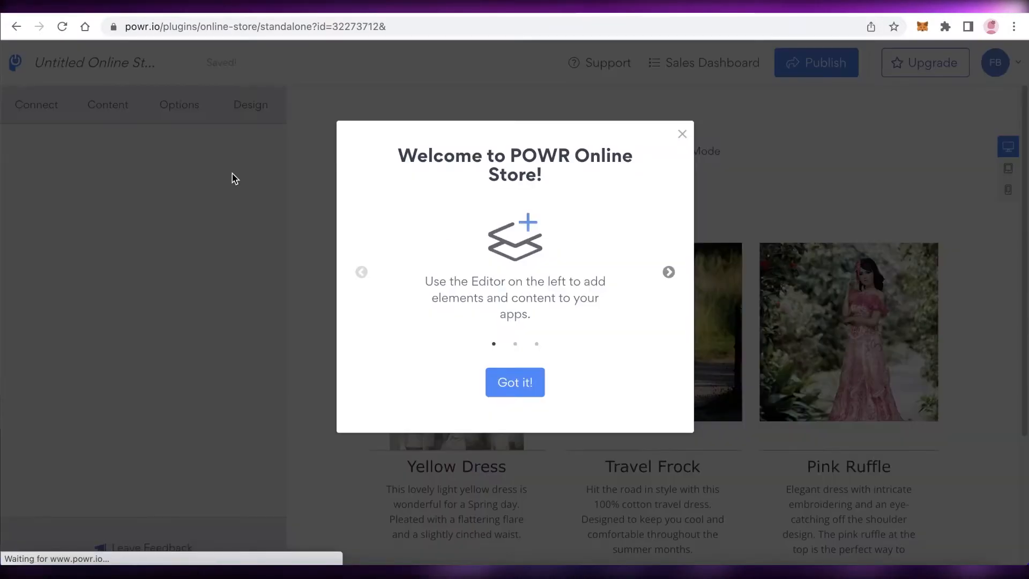
left_click(528, 383)
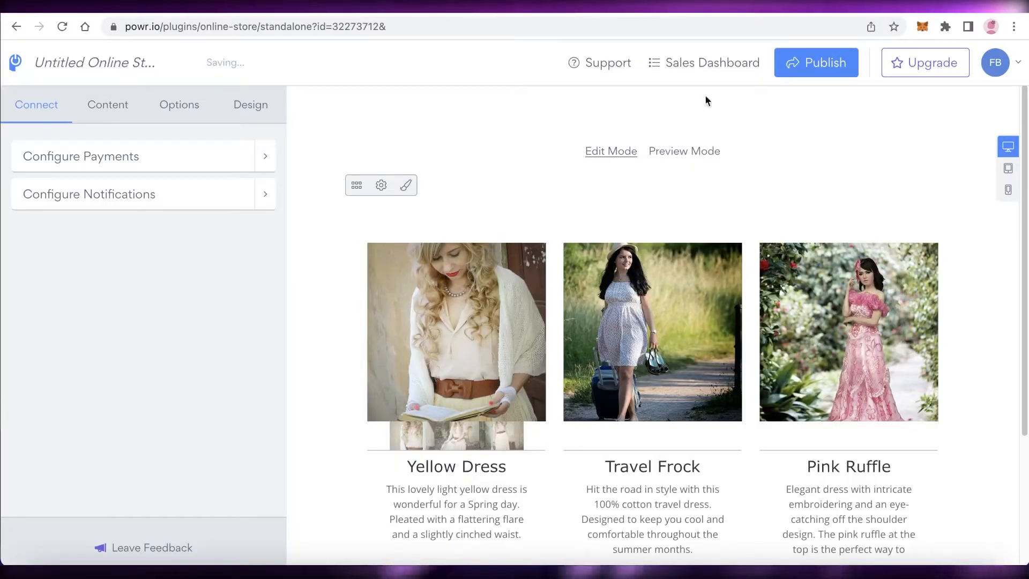
Examine the sample store layout and the payment and notification settings of the POWR online store
scroll(880, 97, "down", 3)
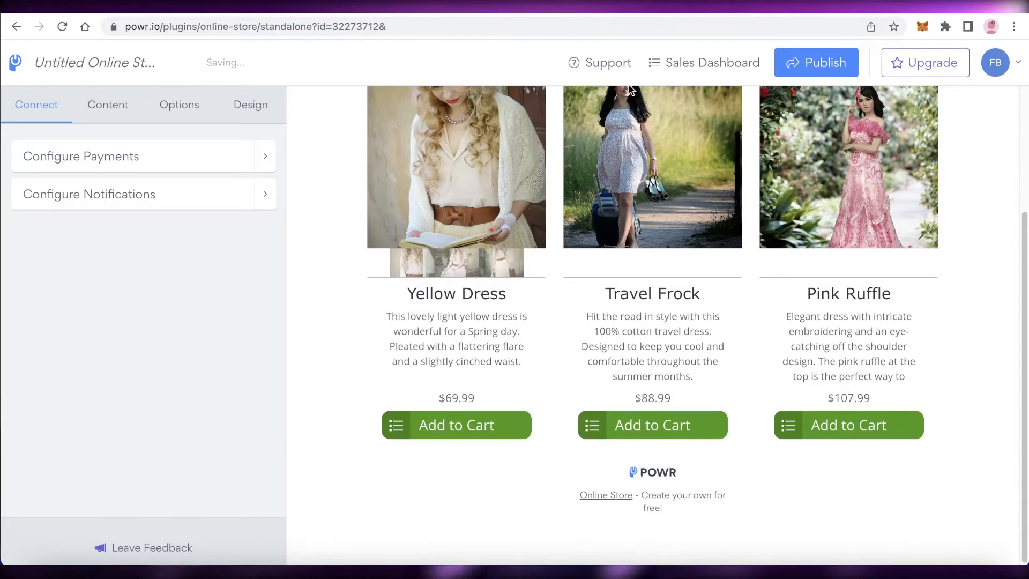
scroll(1004, 122, "up", 3)
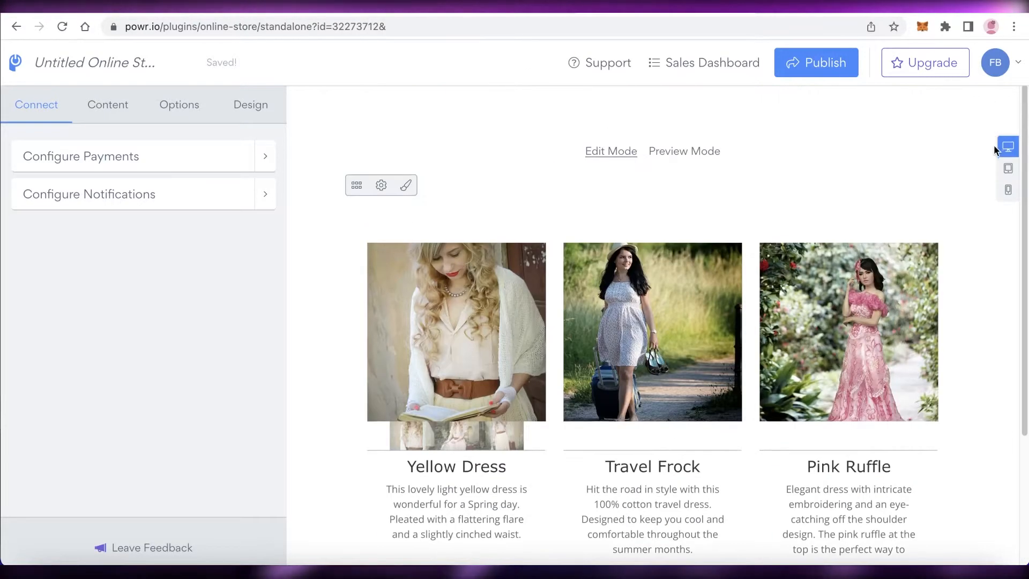
scroll(728, 252, "down", 3)
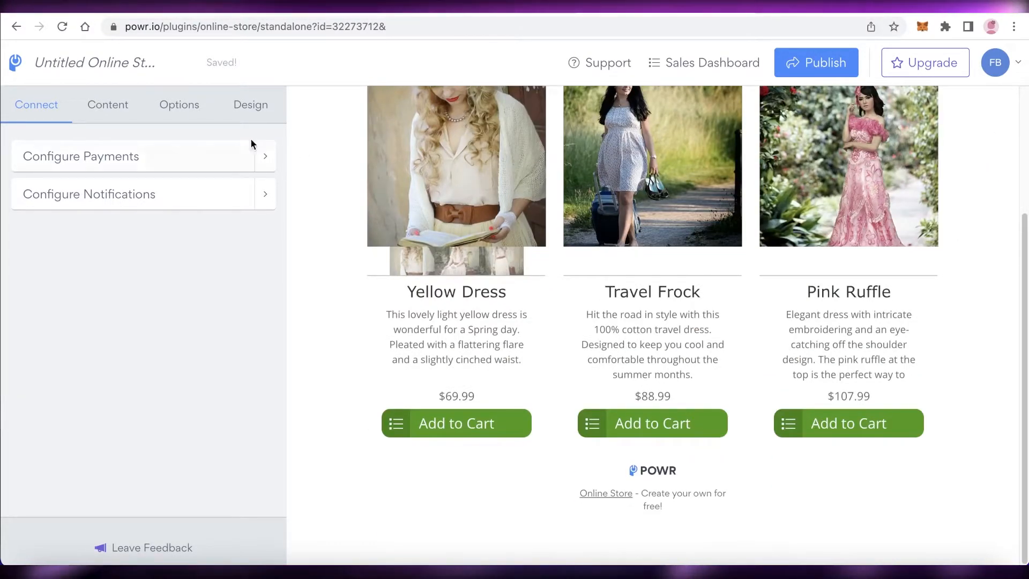
left_click(251, 108)
left_click(50, 117)
left_click(155, 155)
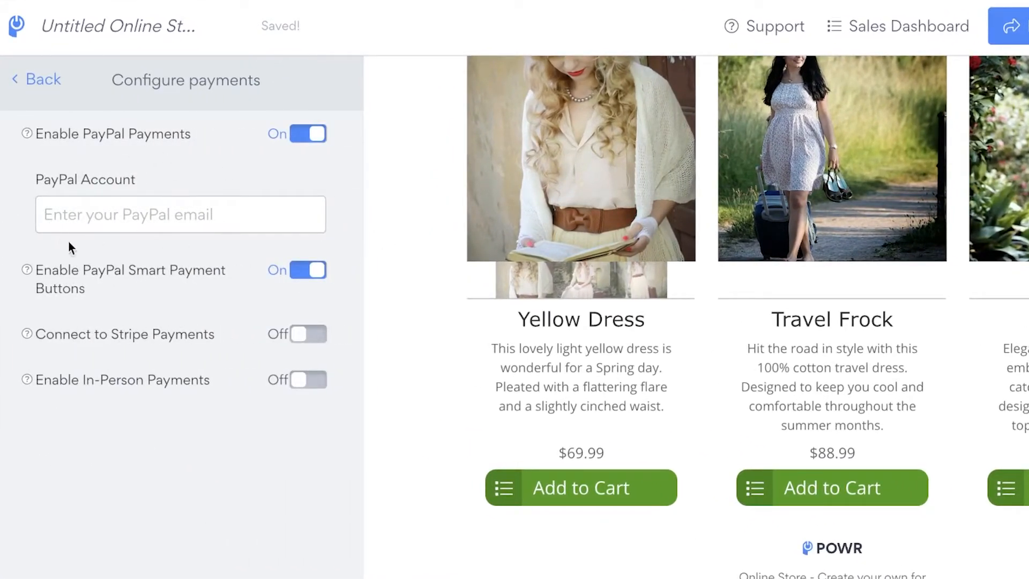
left_click(27, 85)
left_click(94, 192)
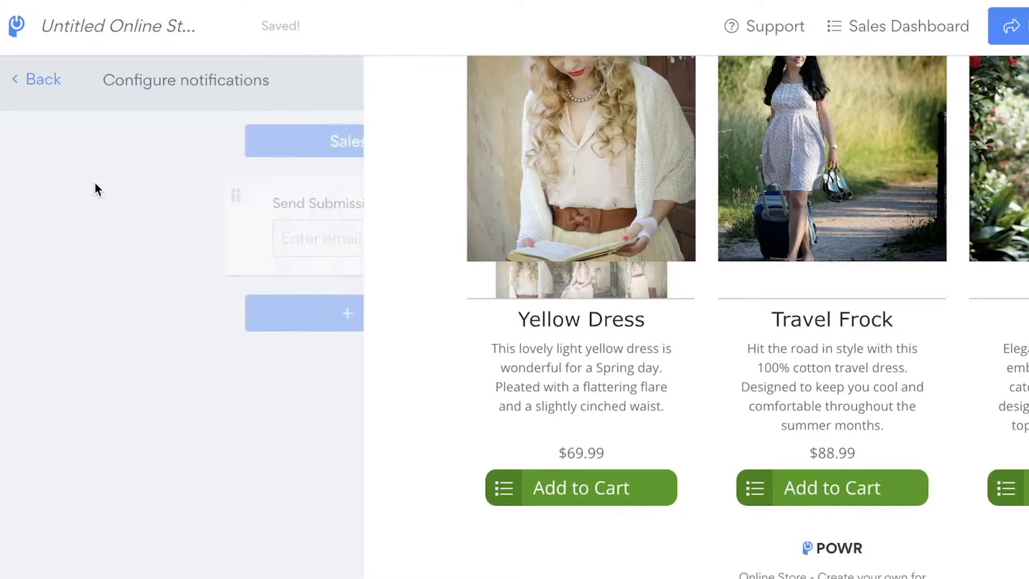
left_click(18, 81)
Add a product titled Dresss with a price of $45.53 to the POWR online store
left_click(114, 86)
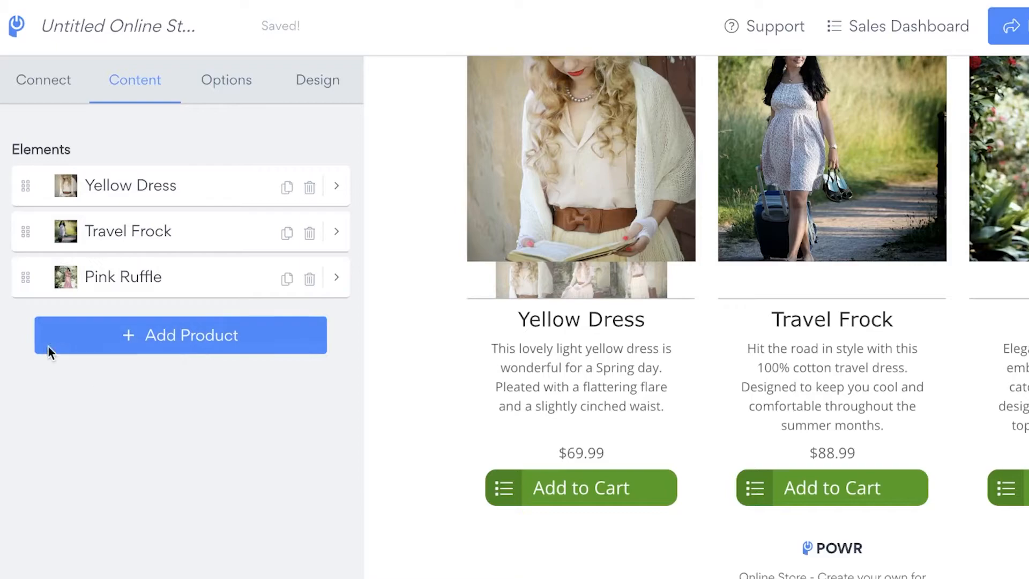
left_click(184, 342)
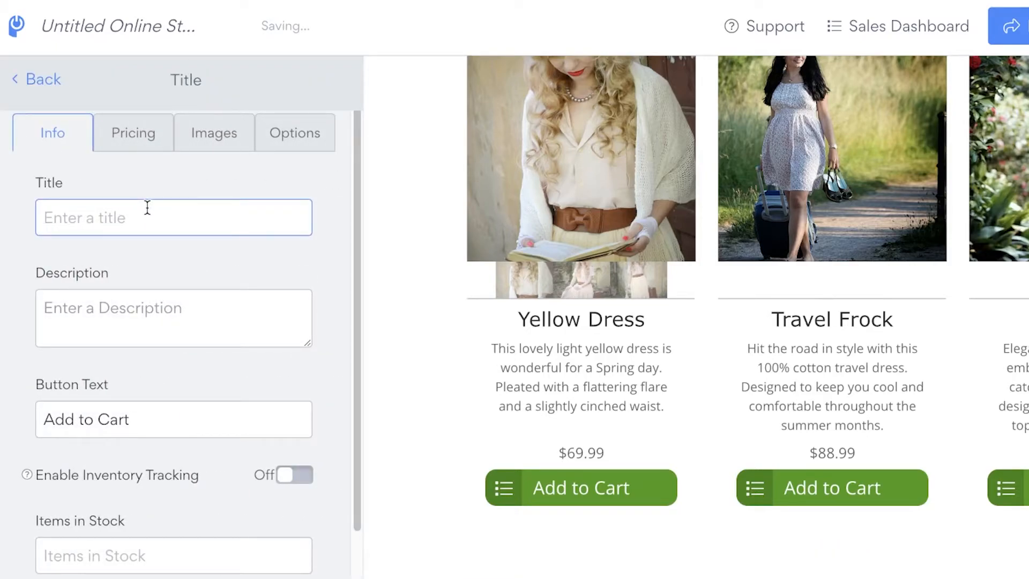
left_click(125, 144)
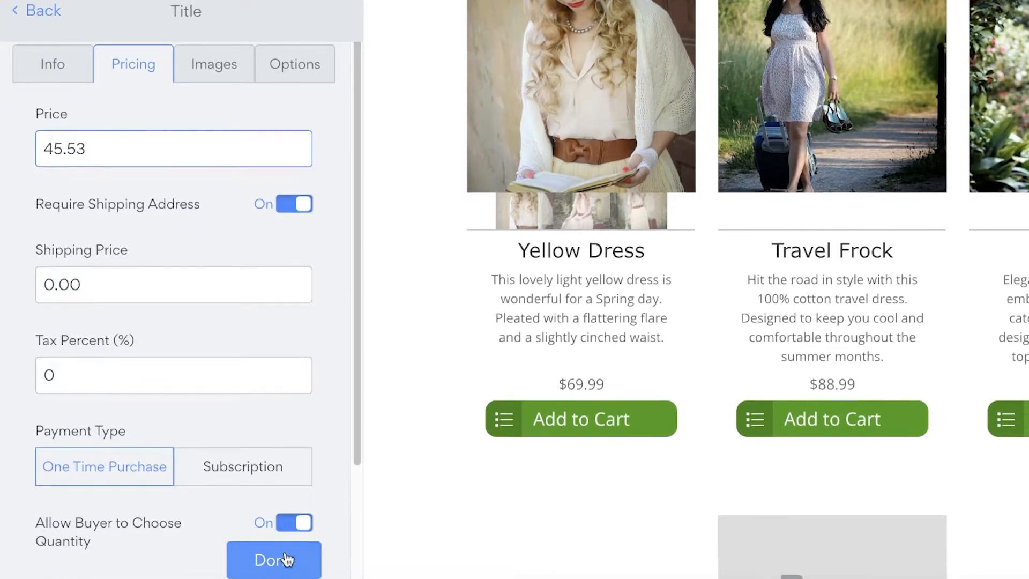
left_click(283, 549)
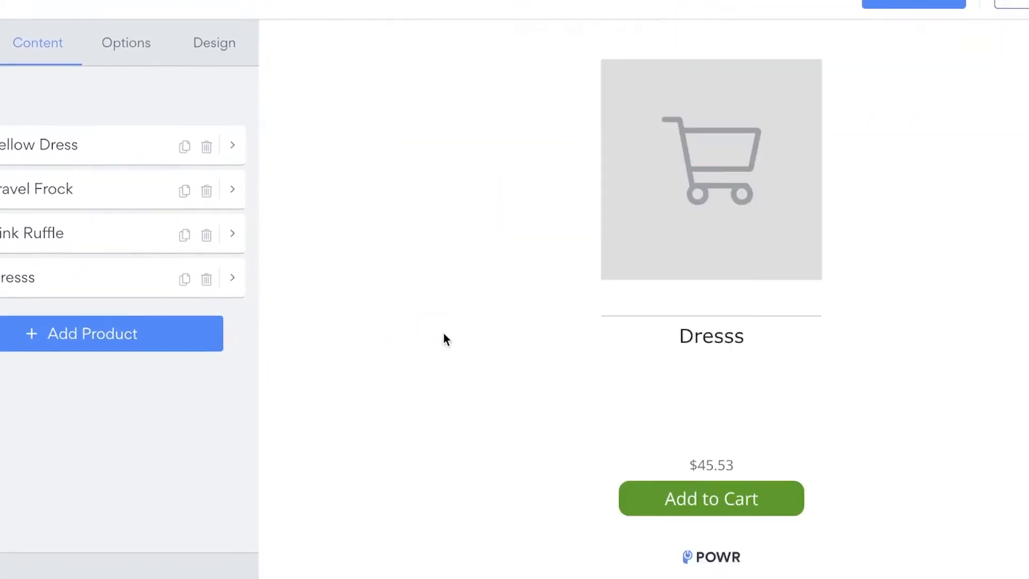
Publish the POWR store for the Google Sites platform and copy its HTML embed code
left_click(944, 5)
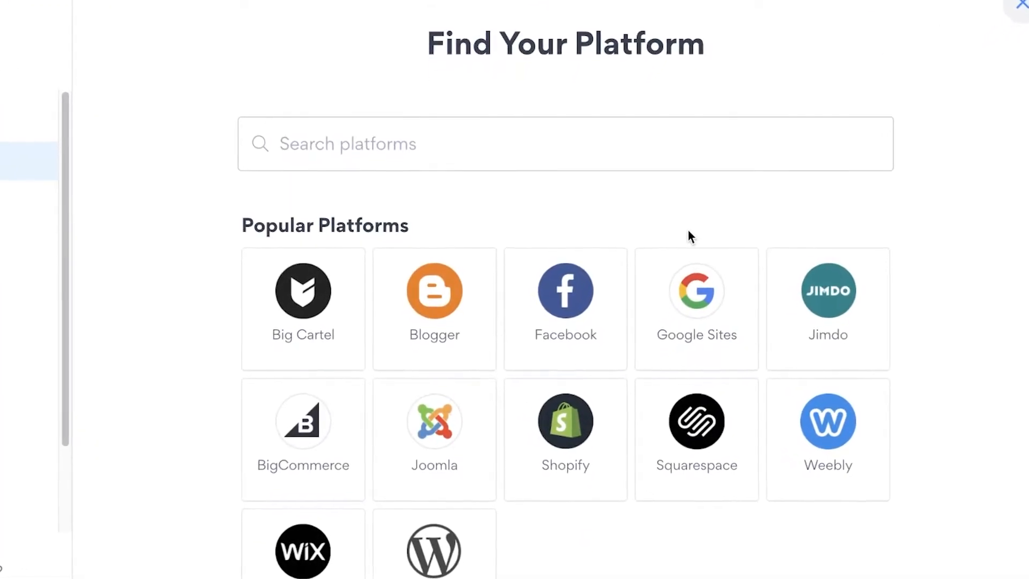
left_click(682, 316)
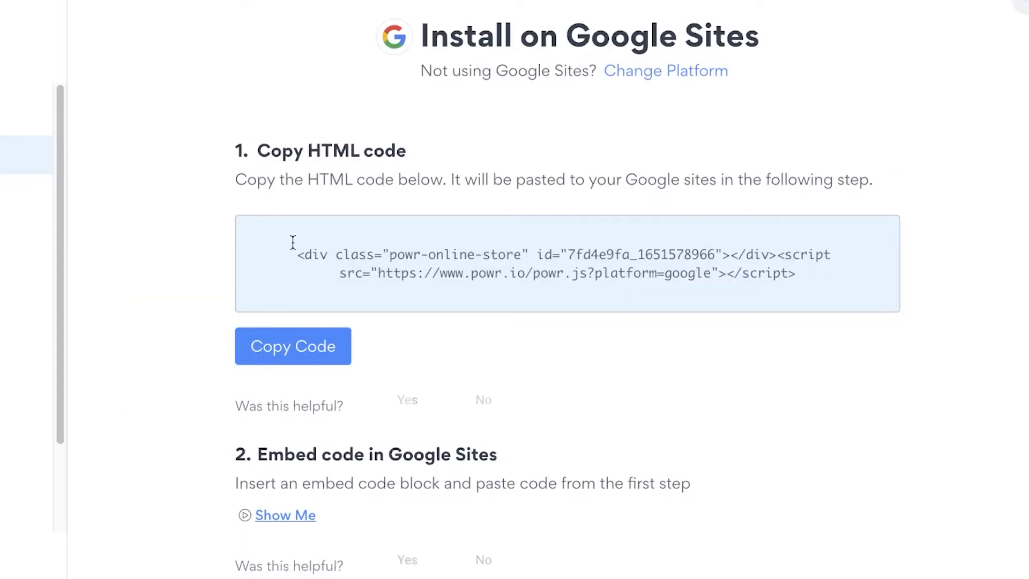
left_click(292, 242)
right_click(564, 238)
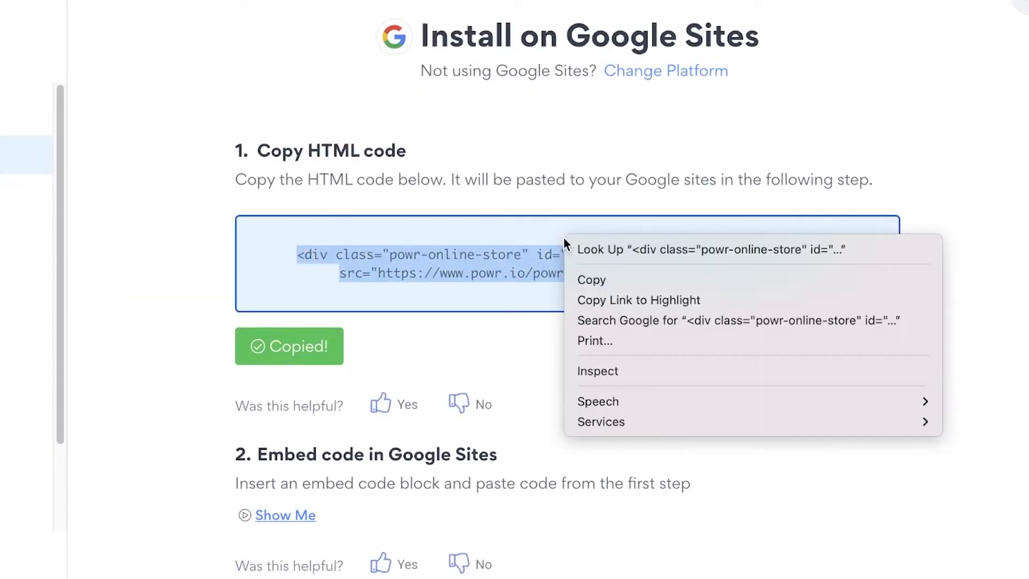
left_click(620, 283)
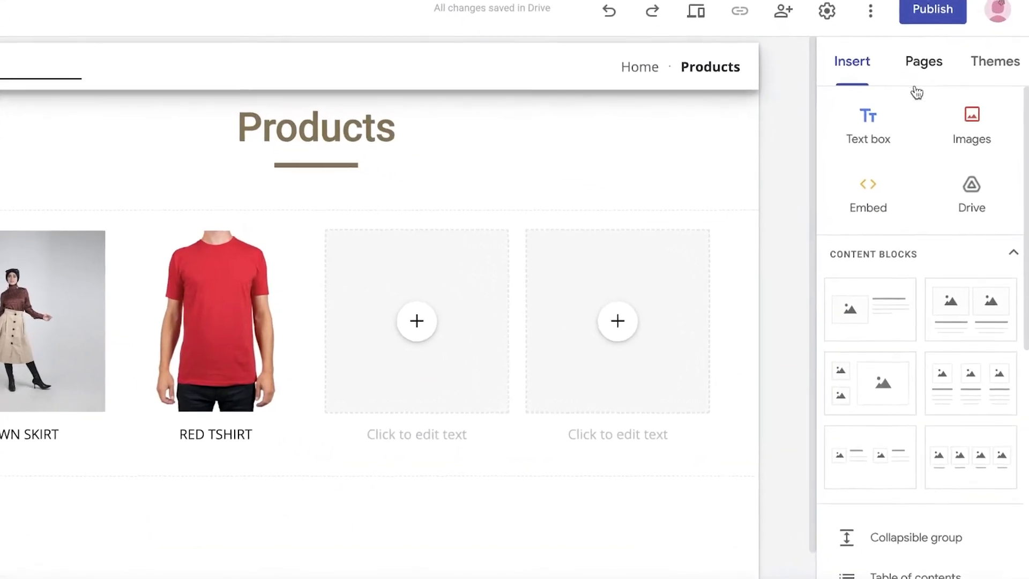
Switch to Google Sites and insert the copied POWR store code on the Products page as an embed code block
left_click(884, 205)
right_click(438, 312)
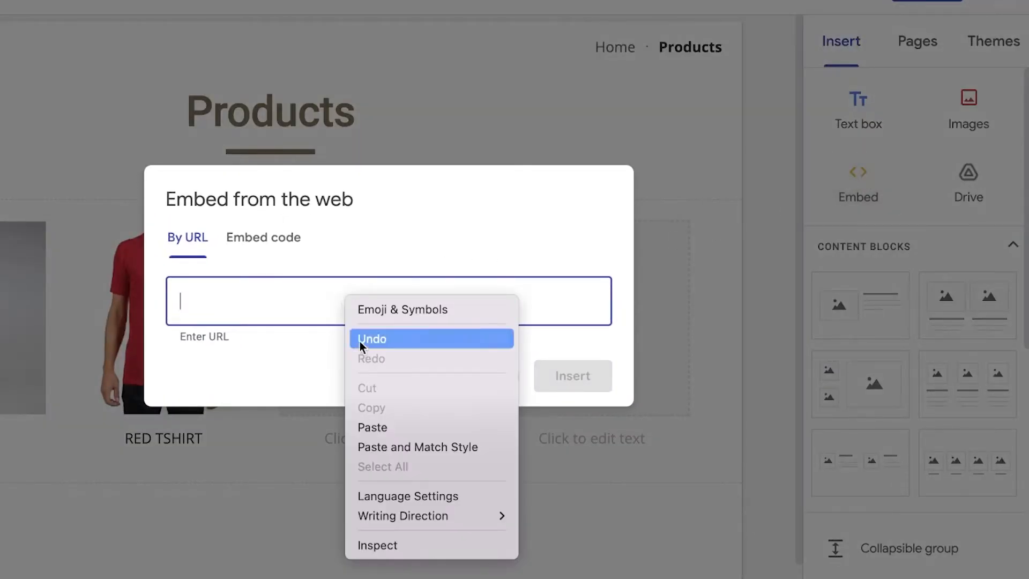
left_click(271, 239)
right_click(257, 263)
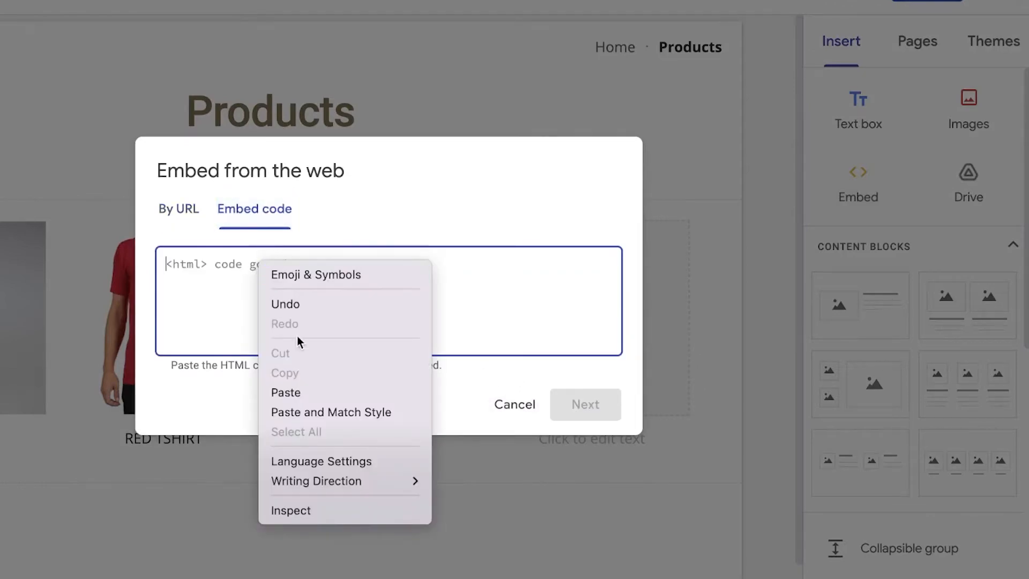
left_click(287, 393)
left_click(576, 405)
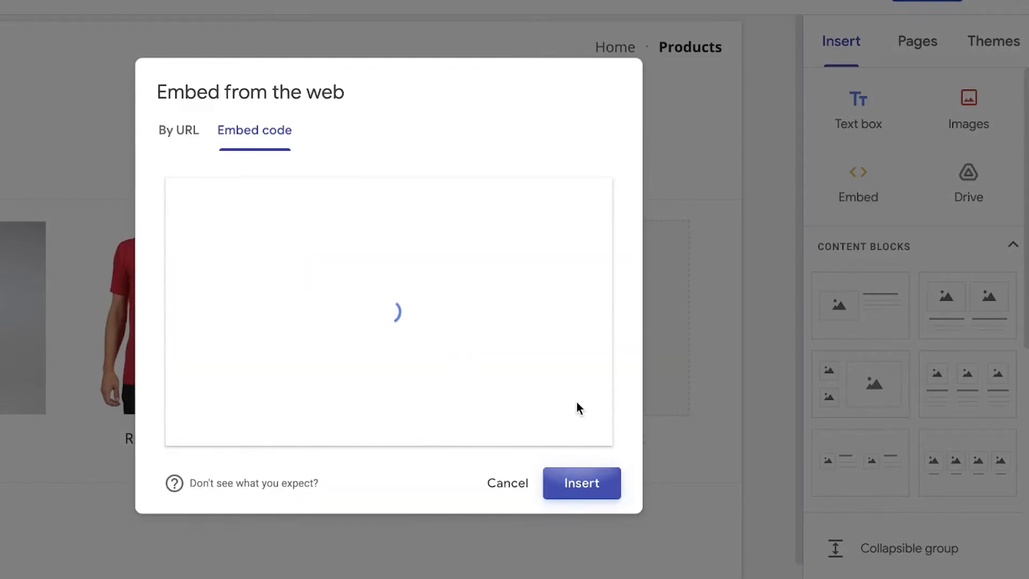
left_click(571, 492)
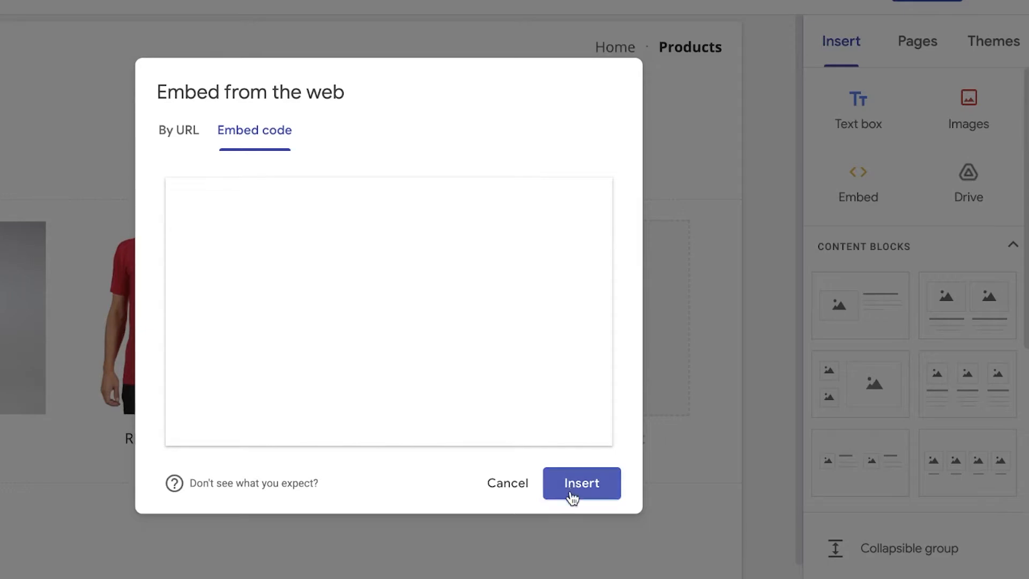
Widen the embedded online store to the full content width of the Products page and extend its height to show more products
scroll(570, 491, "down", 6)
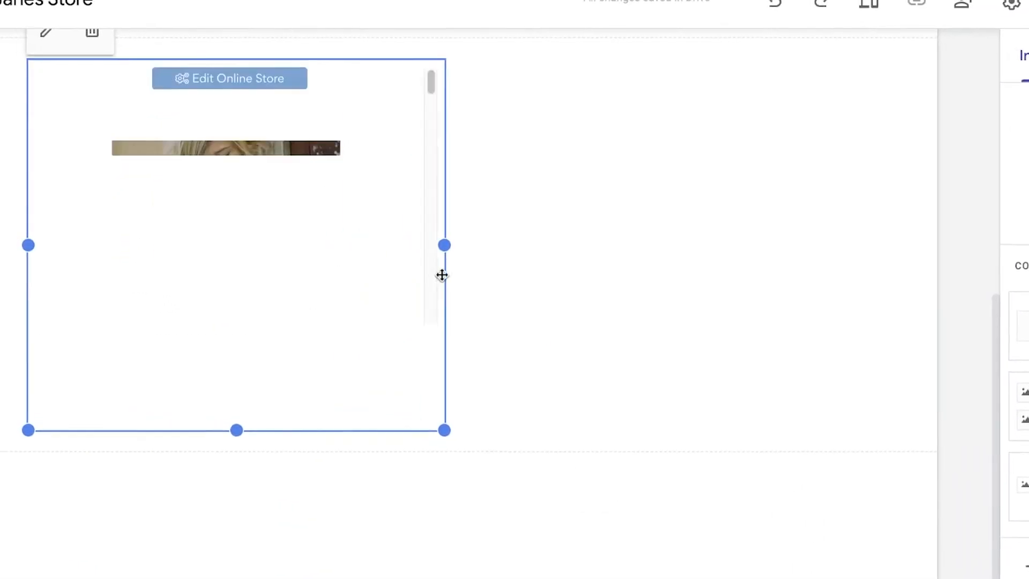
left_click_drag(260, 226, 408, 207)
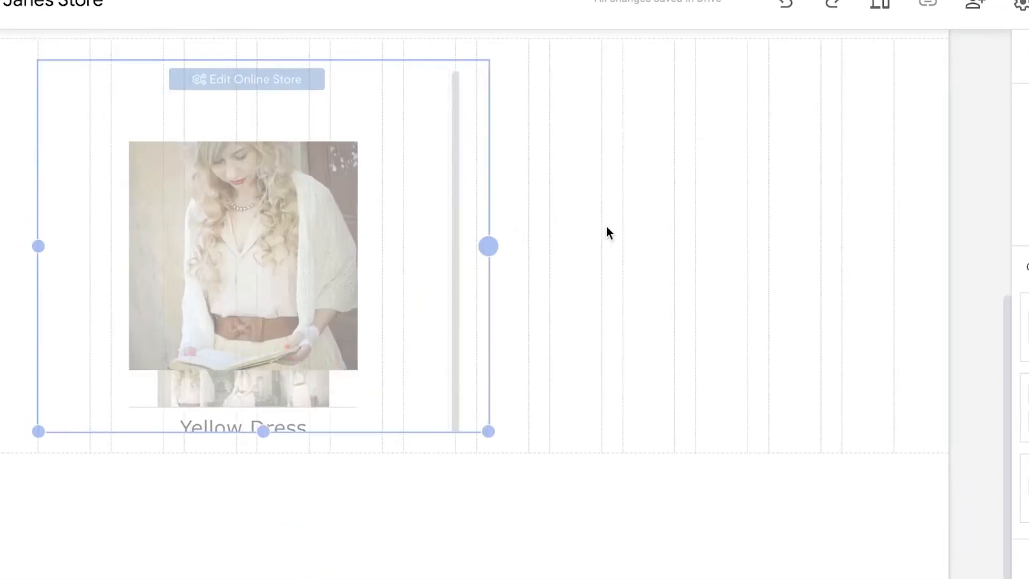
left_click_drag(607, 228, 893, 243)
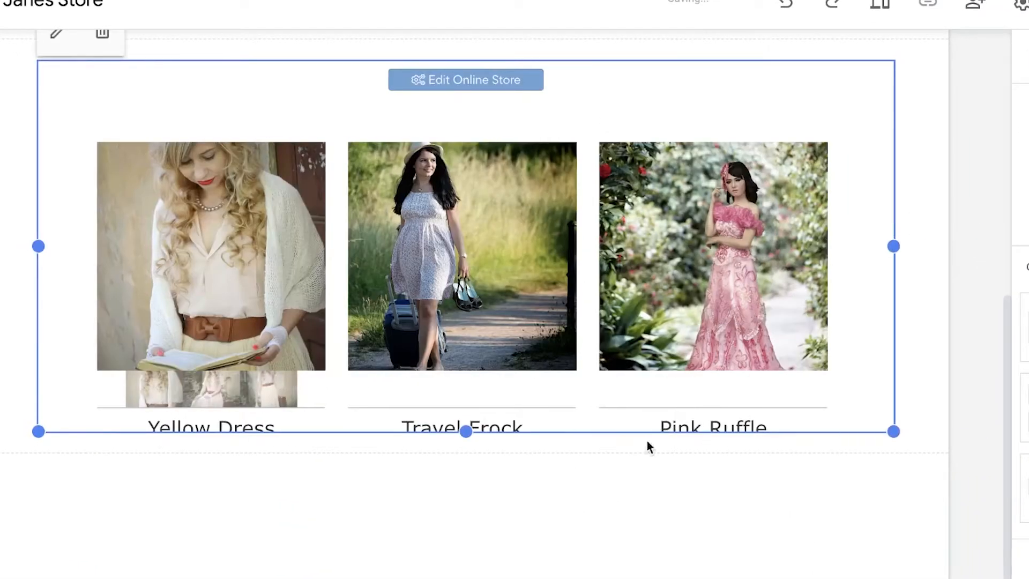
left_click_drag(463, 466, 465, 578)
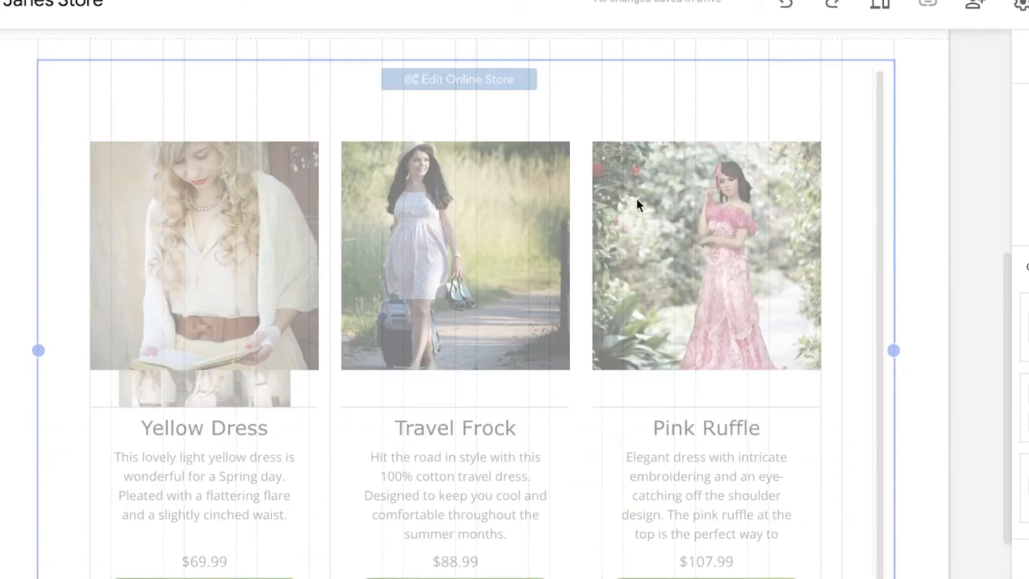
scroll(636, 201, "down", 4)
left_click_drag(466, 431, 466, 578)
left_click_drag(466, 432, 466, 431)
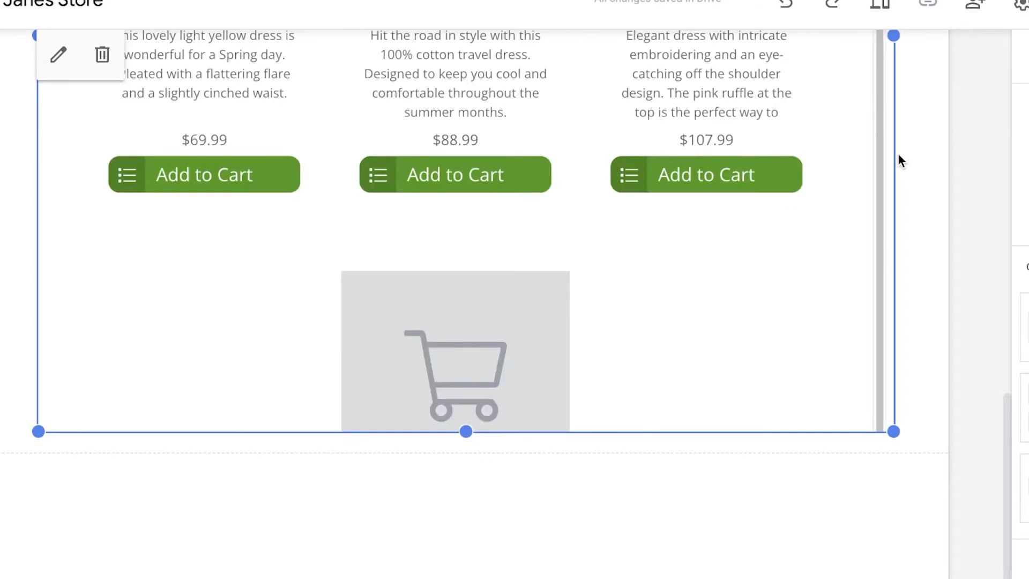
Examine the embedded store on the Products page and compare it with the product list in the POWR editor
scroll(910, 154, "up", 10)
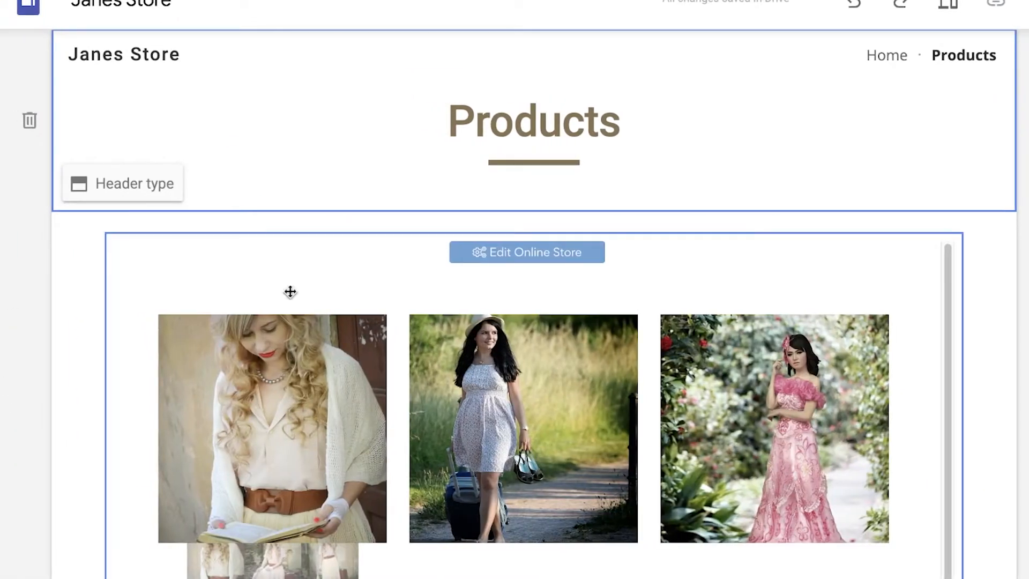
scroll(290, 292, "down", 10)
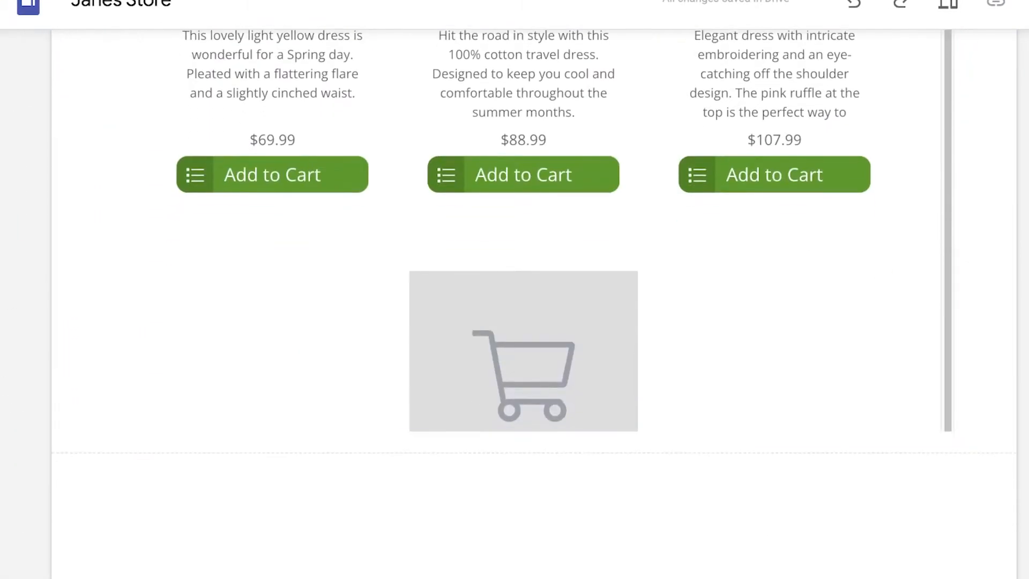
left_click(803, 304)
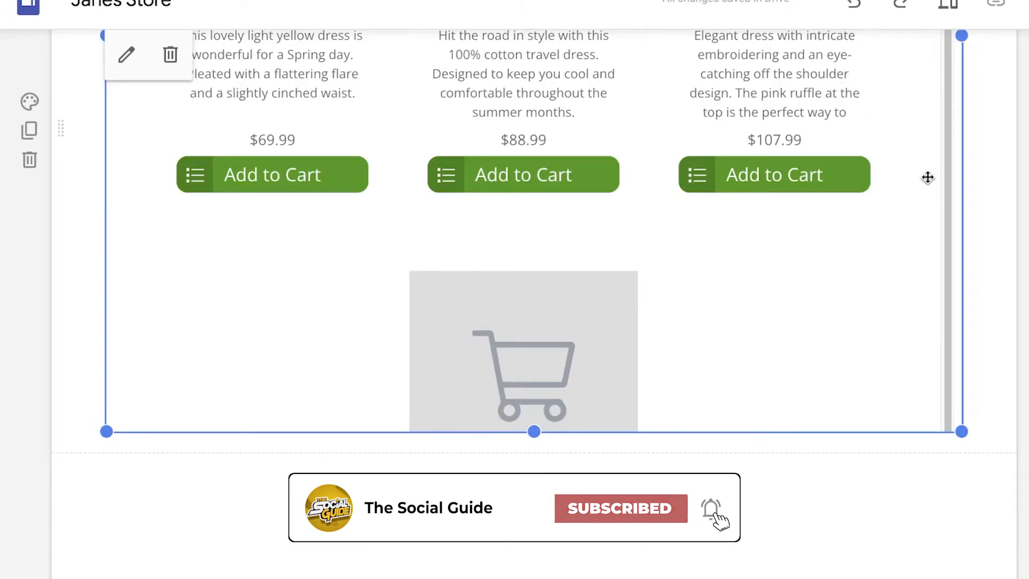
scroll(941, 115, "up", 10)
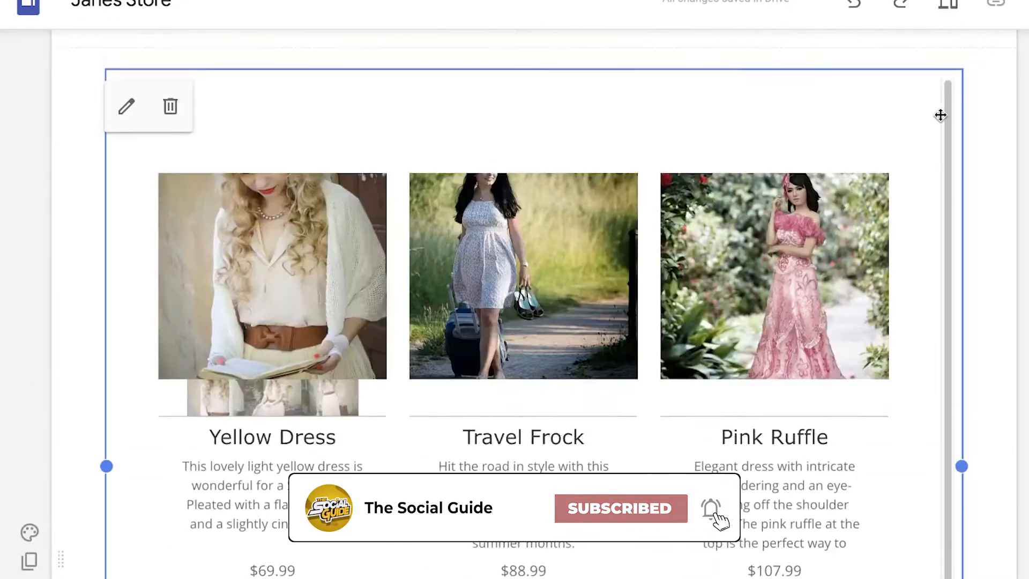
scroll(761, 151, "down", 10)
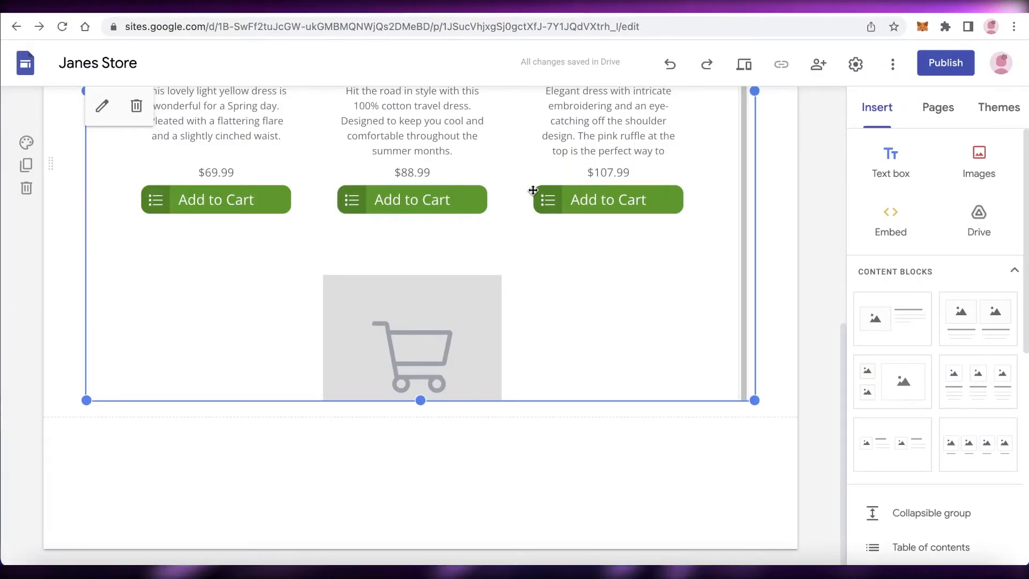
scroll(533, 190, "up", 3)
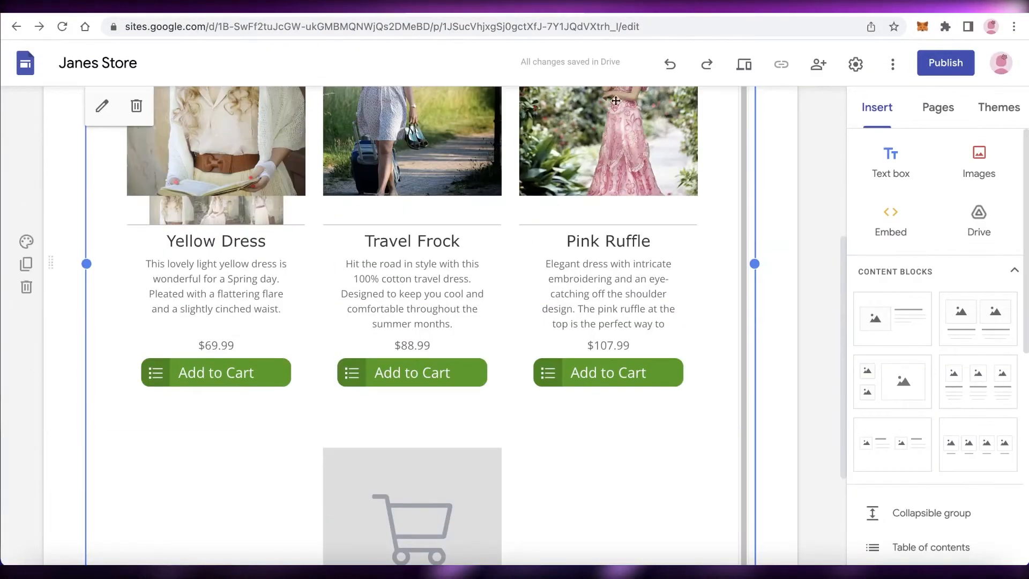
scroll(695, 270, "up", 1)
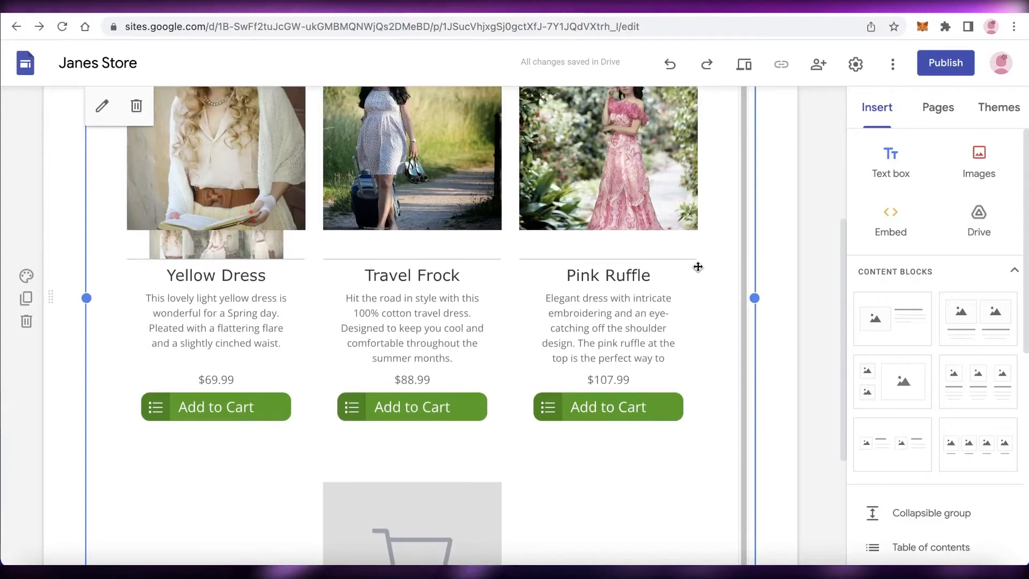
scroll(589, 241, "up", 4)
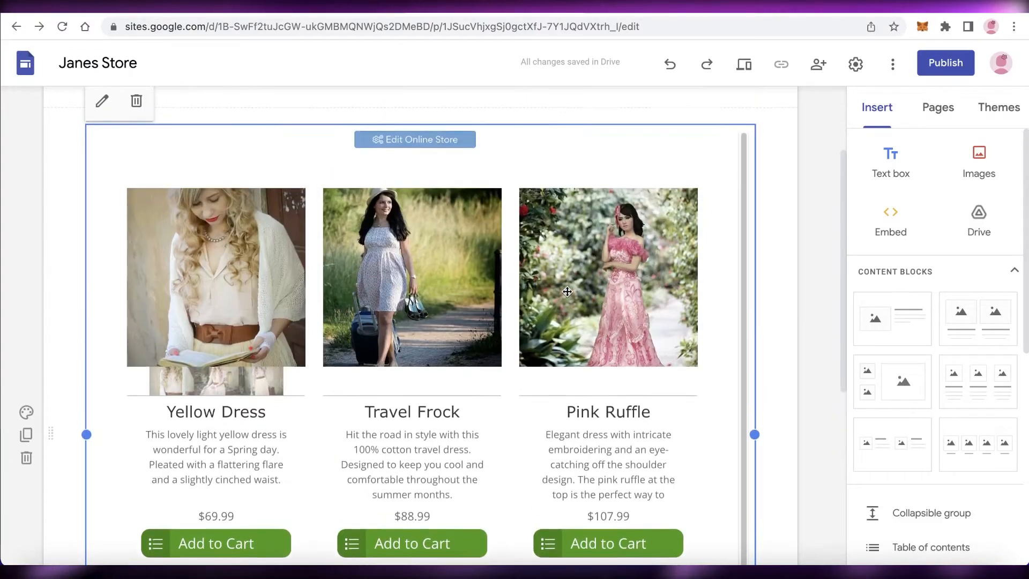
left_click(698, 13)
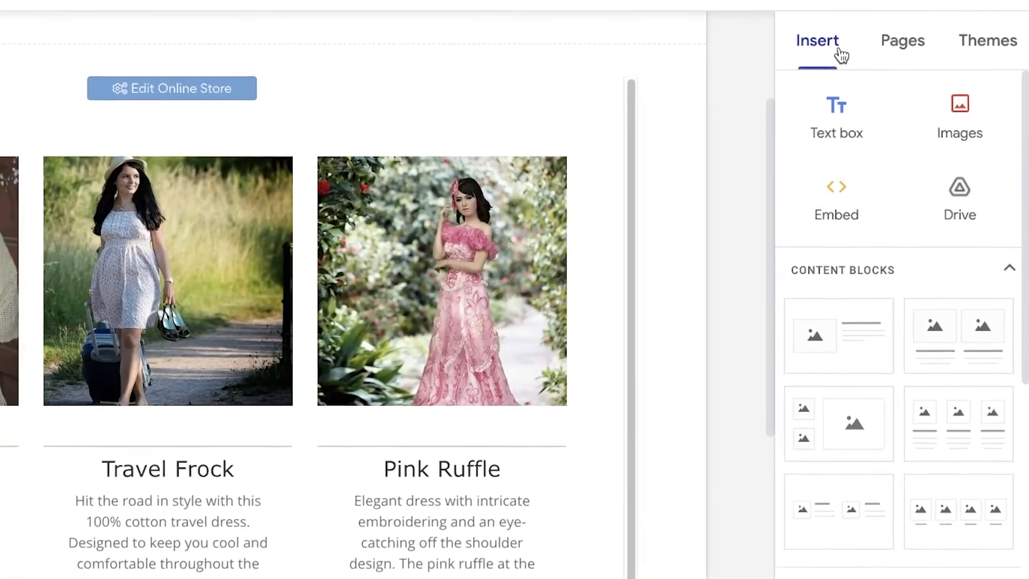
Open the Home page for editing and add an empty footer beneath its content
left_click(905, 109)
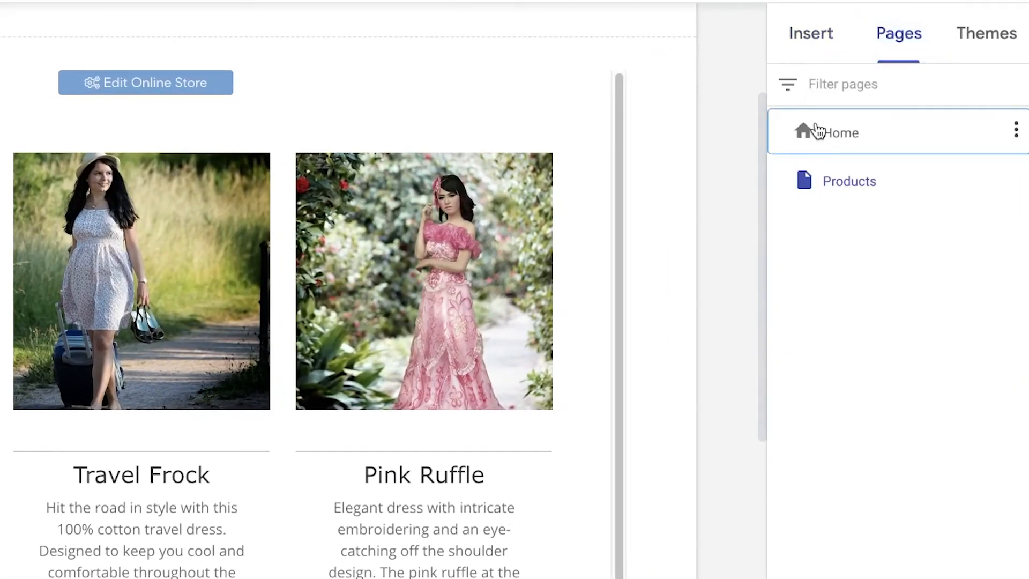
left_click(815, 131)
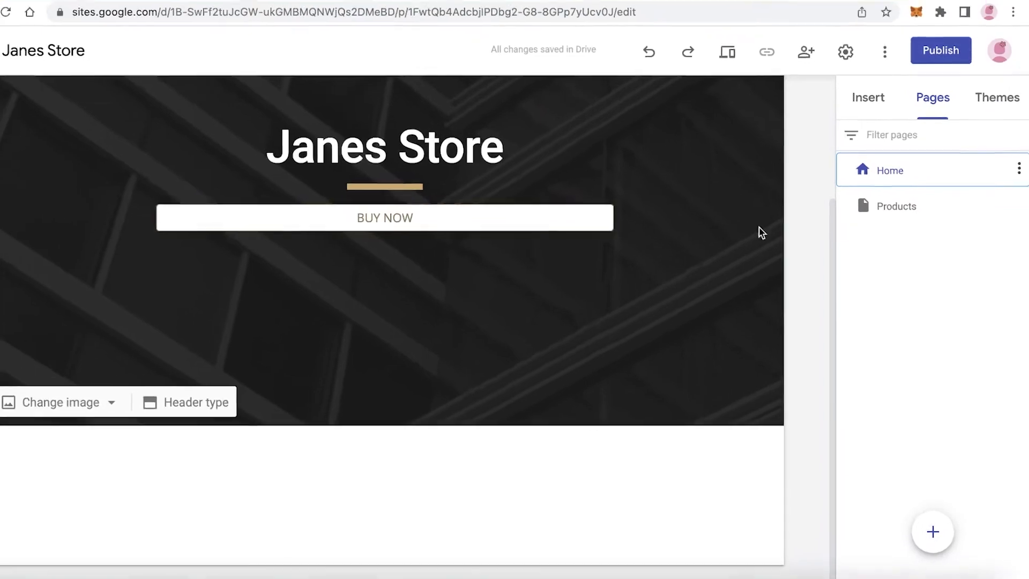
left_click(867, 96)
scroll(879, 271, "down", 7)
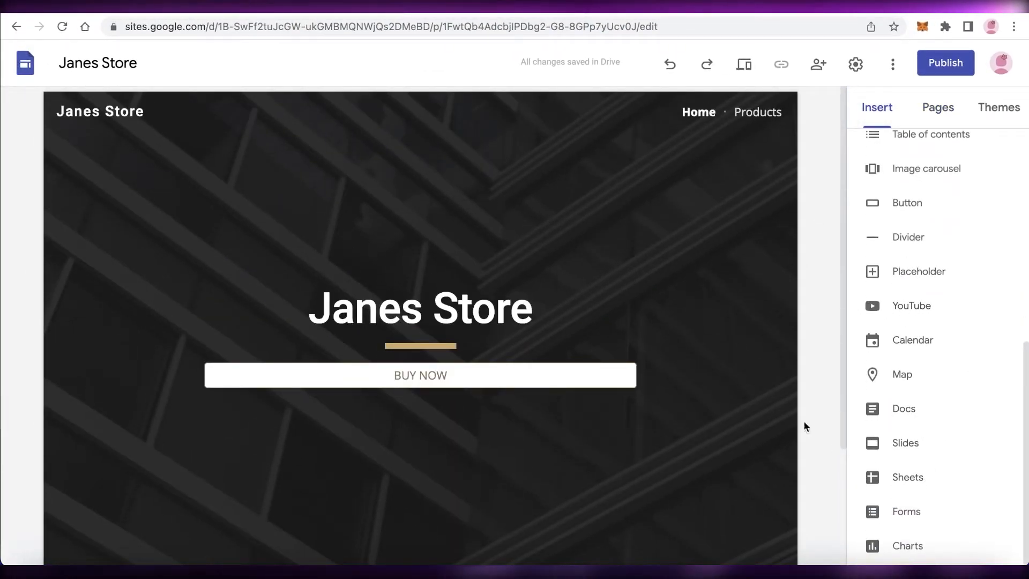
scroll(837, 447, "down", 3)
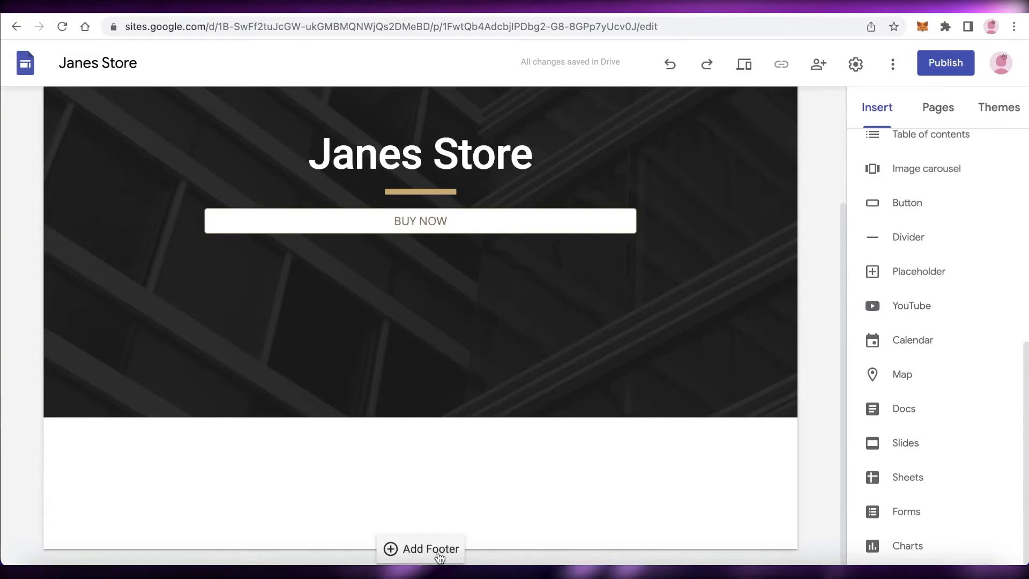
left_click(439, 555)
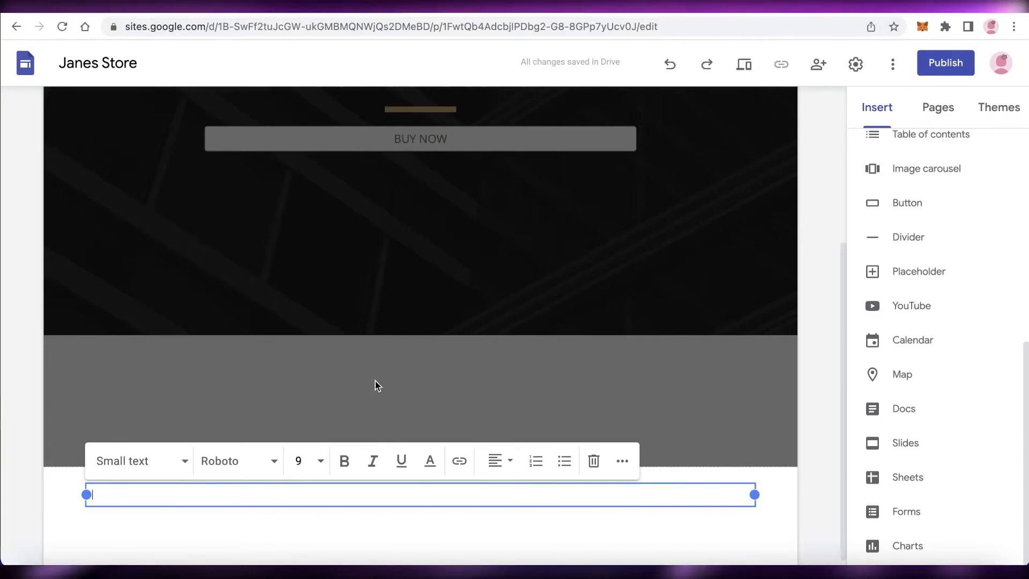
scroll(285, 372, "down", 1)
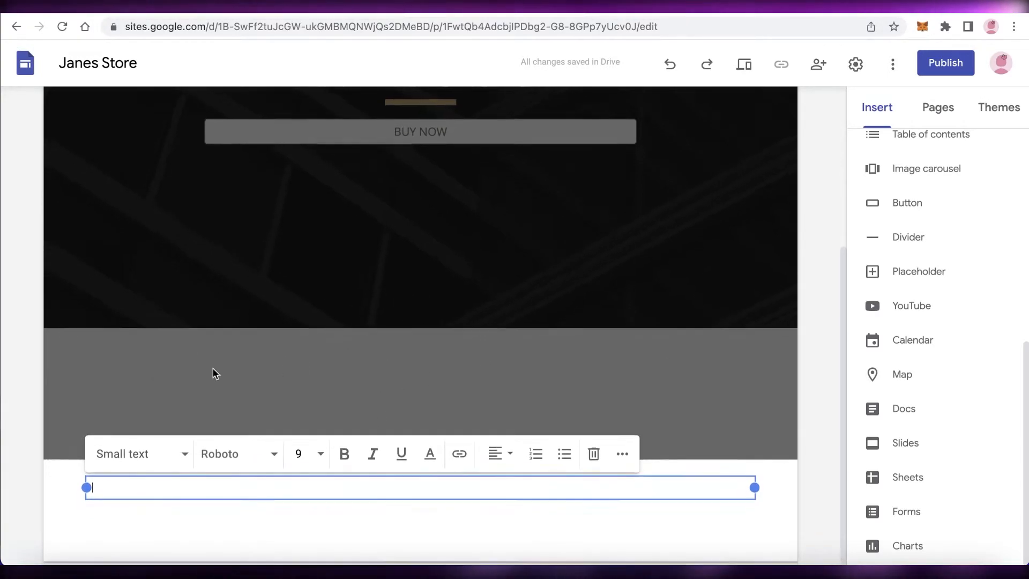
left_click(819, 346)
scroll(820, 311, "up", 5)
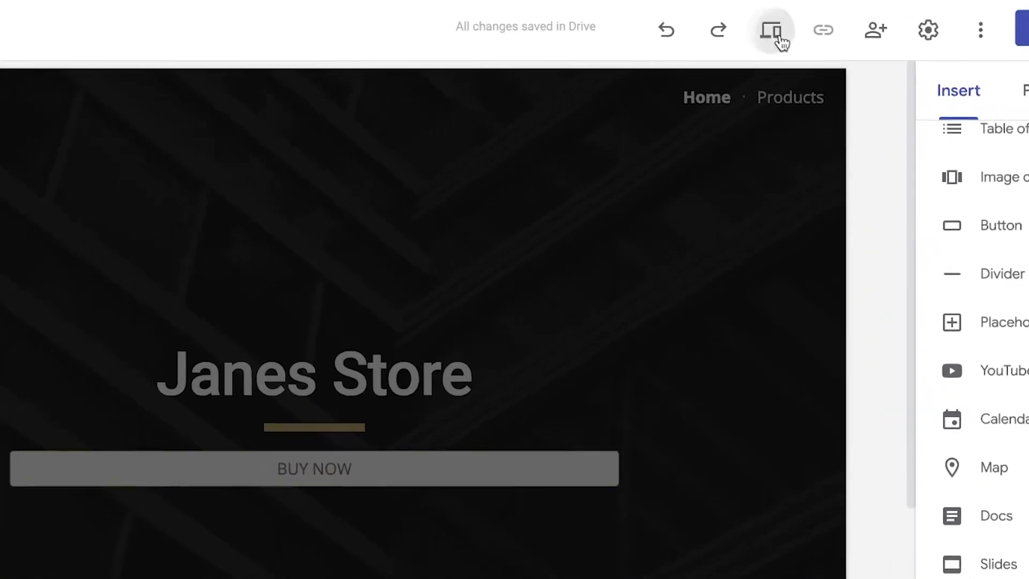
Preview the Home page in tablet, phone and large-screen layouts, and close the preview
left_click(780, 37)
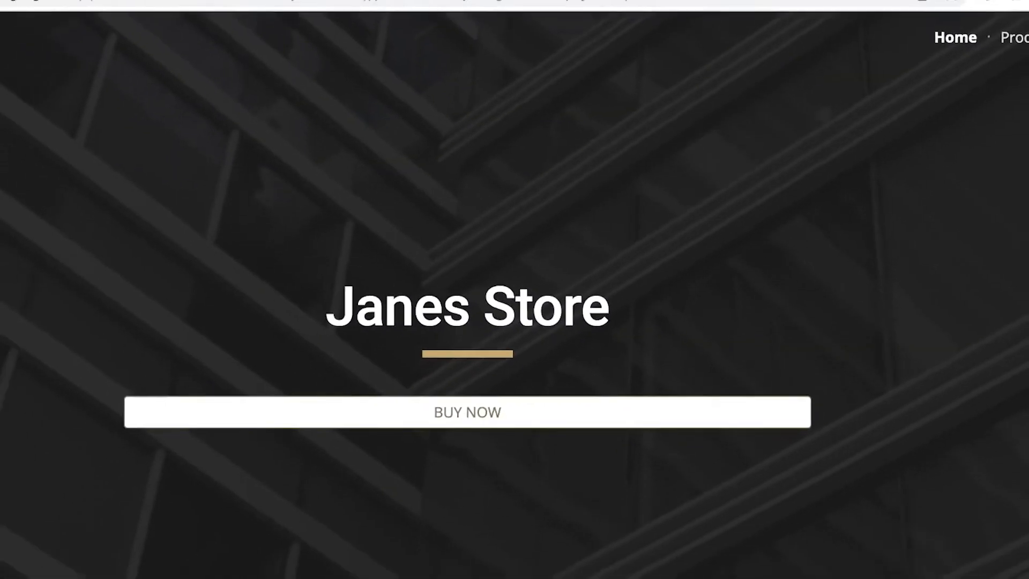
left_click(802, 508)
left_click(769, 507)
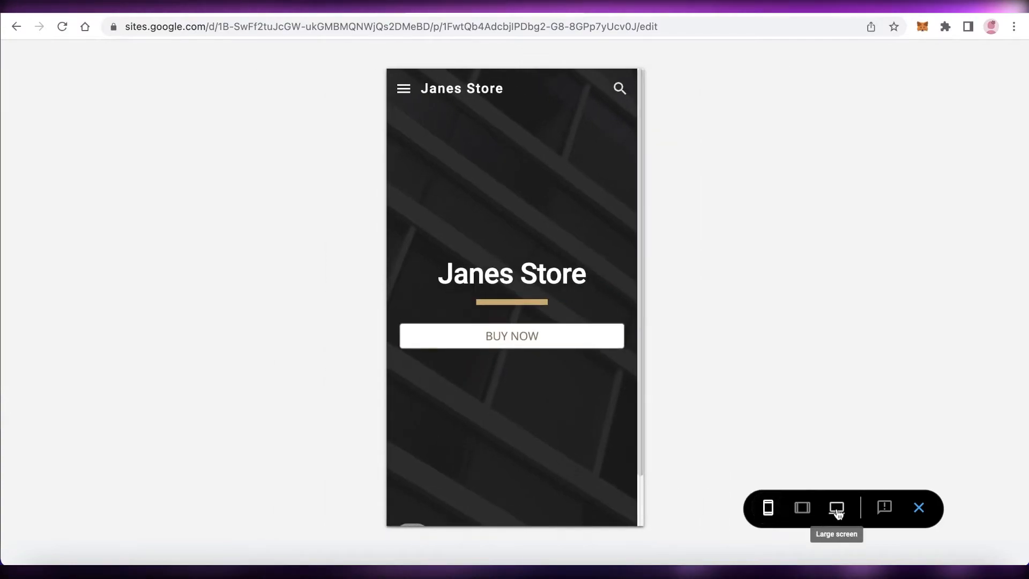
left_click(836, 509)
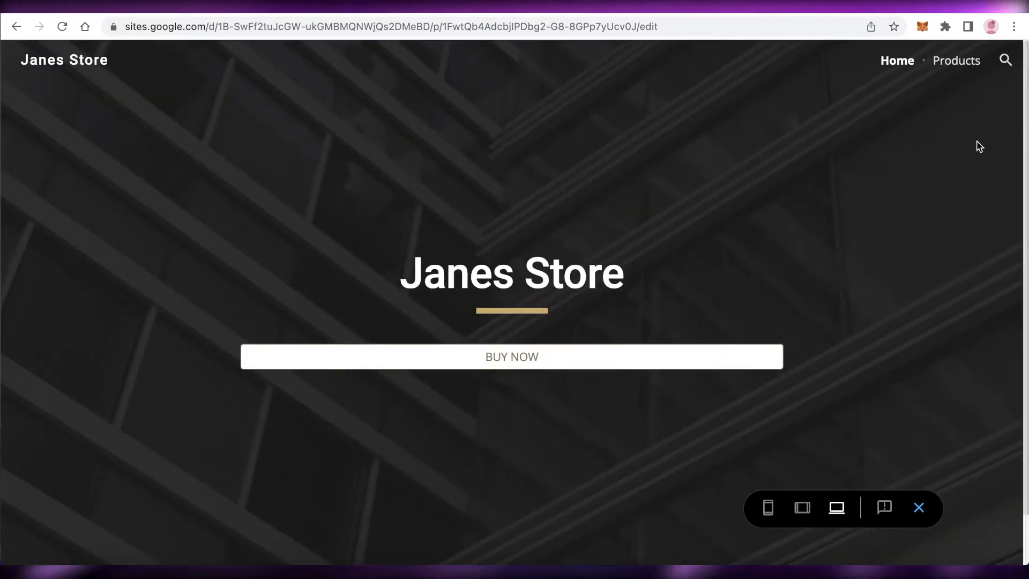
left_click(919, 507)
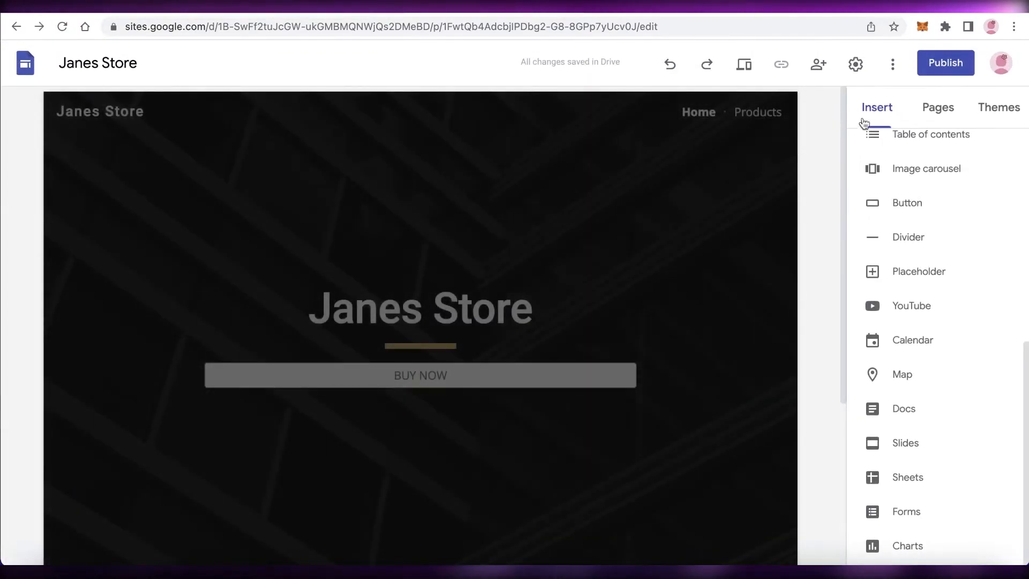
Publish the site to the web under the address janesstore, with the request to hide it from public search engines left off
left_click(954, 65)
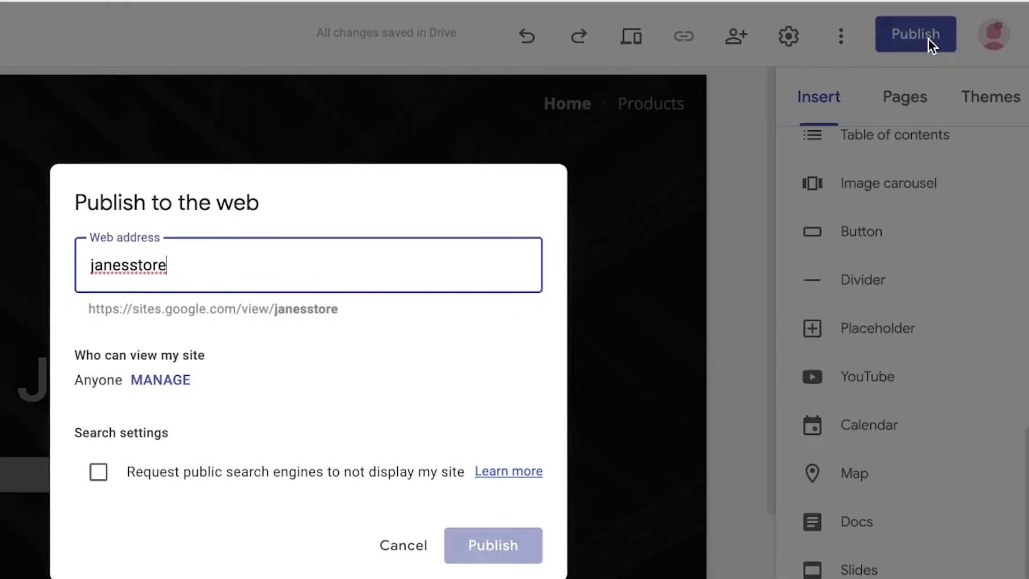
double_click(447, 255)
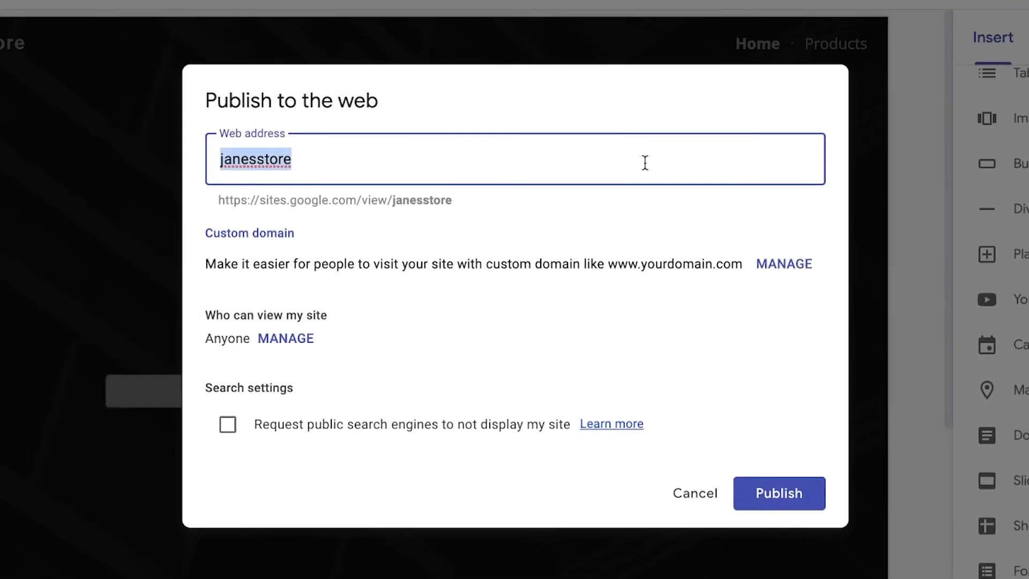
key("BackSpace")
type("jane")
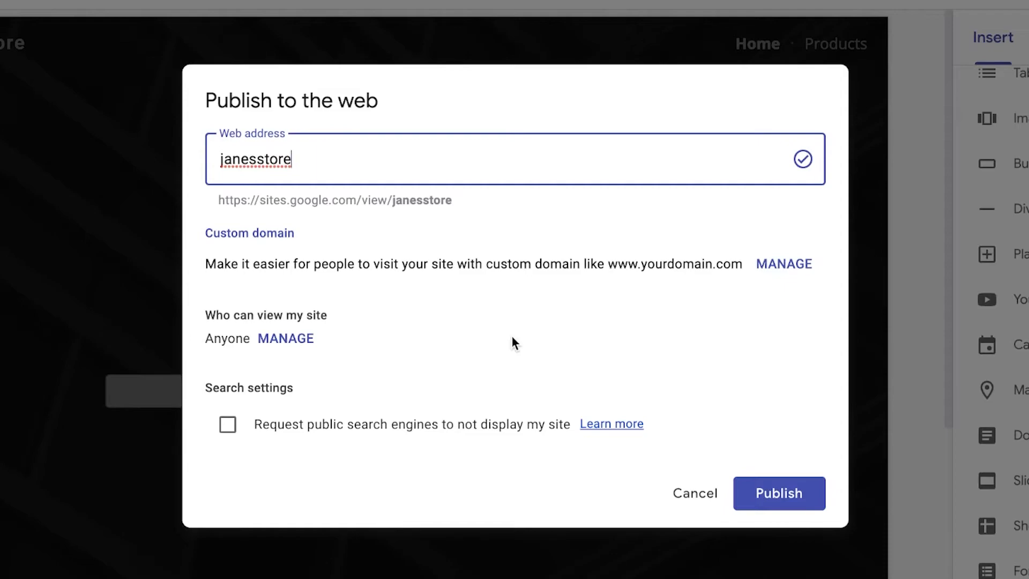
left_click(395, 423)
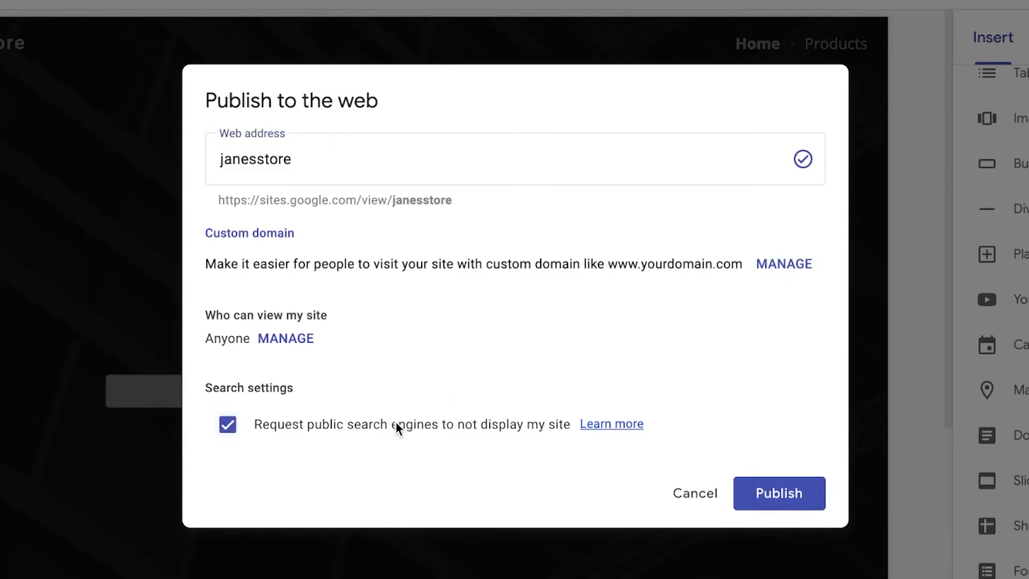
left_click(397, 421)
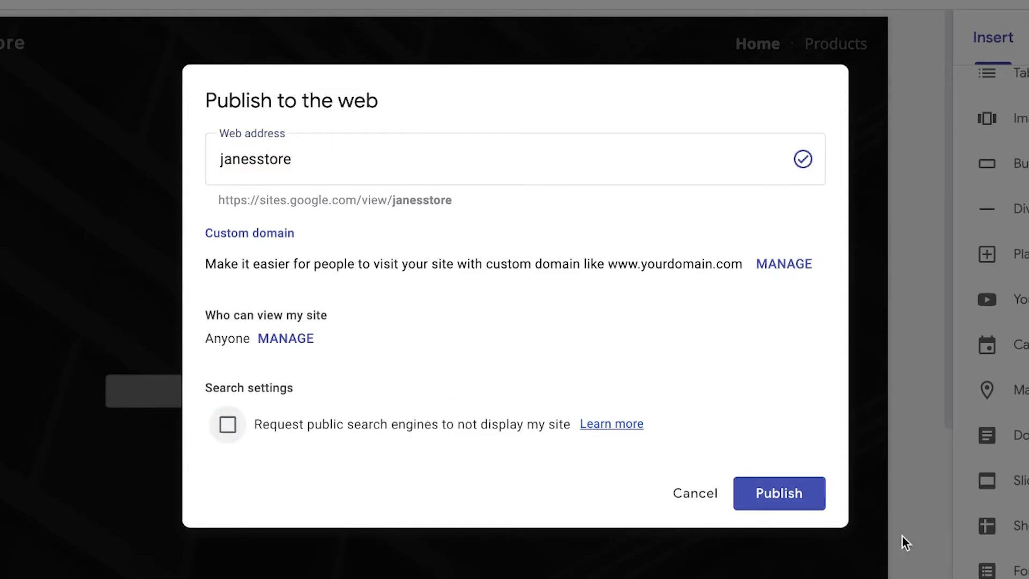
left_click(809, 499)
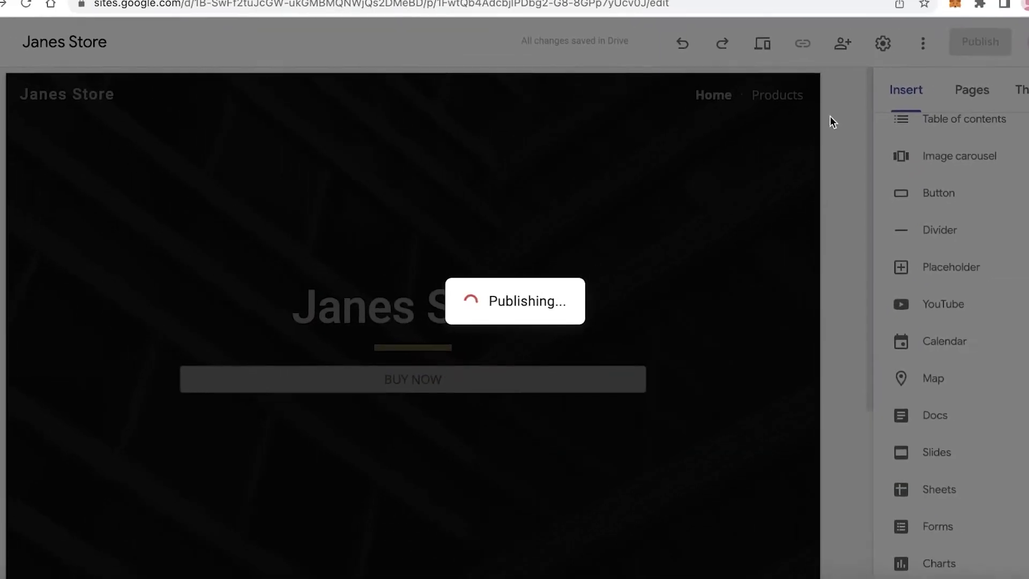
Open the Products page of the published site and reload it
left_click(637, 557)
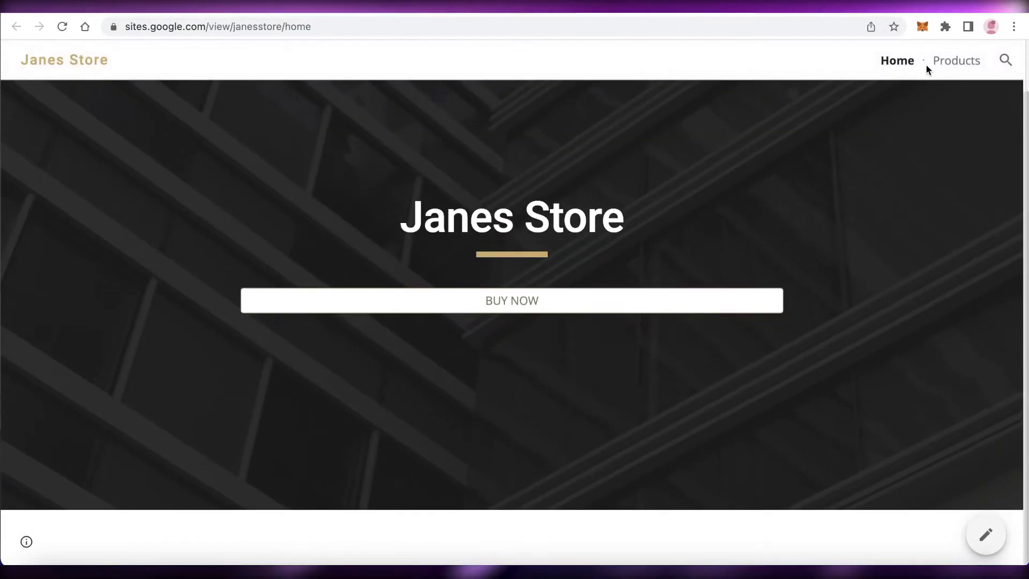
left_click(937, 60)
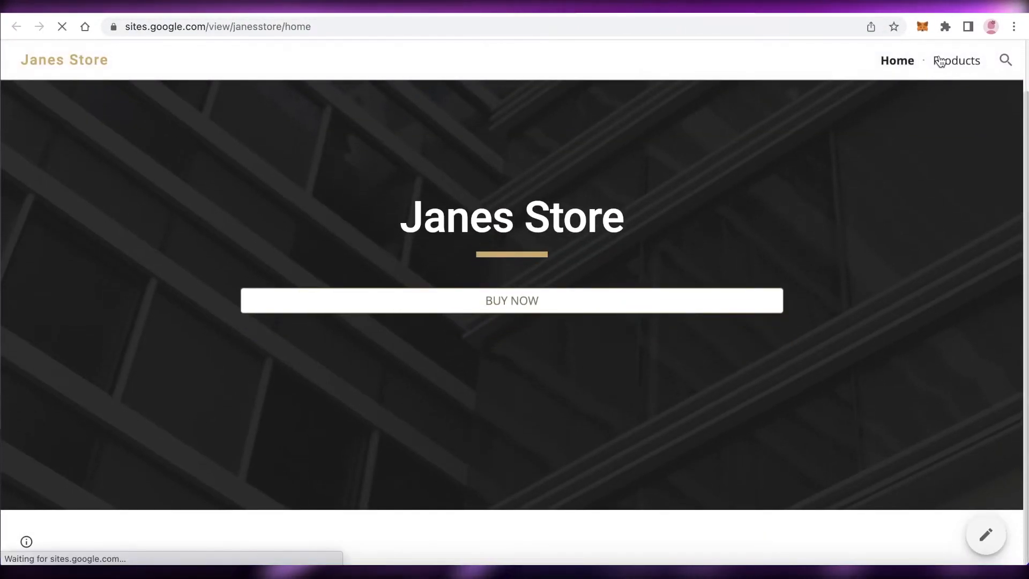
left_click(58, 29)
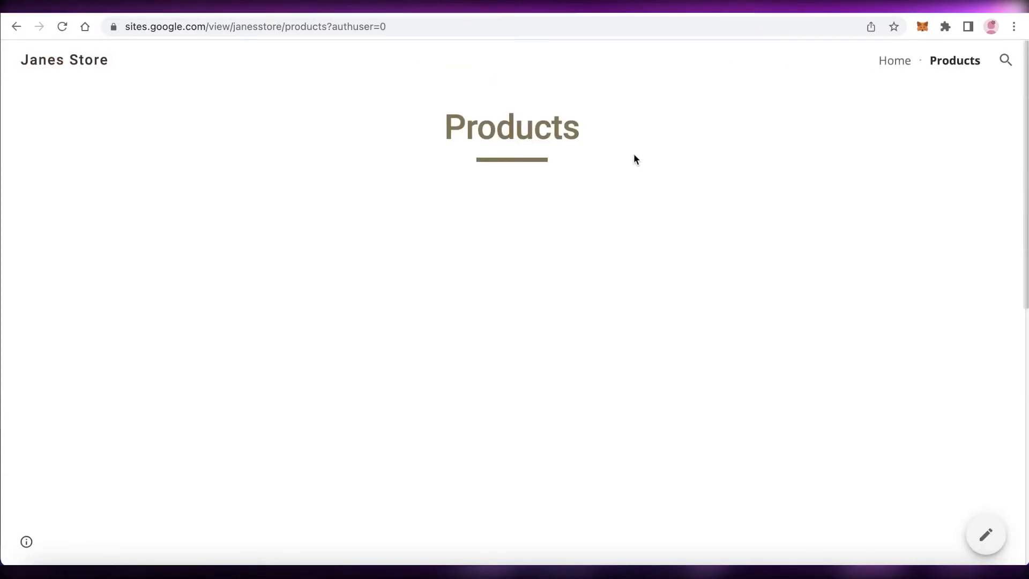
Look over the products in the live embedded store and bring up the purchase options of the yellow dress
scroll(584, 161, "down", 5)
scroll(624, 218, "up", 7)
scroll(942, 296, "down", 9)
scroll(760, 102, "up", 3)
left_click(204, 292)
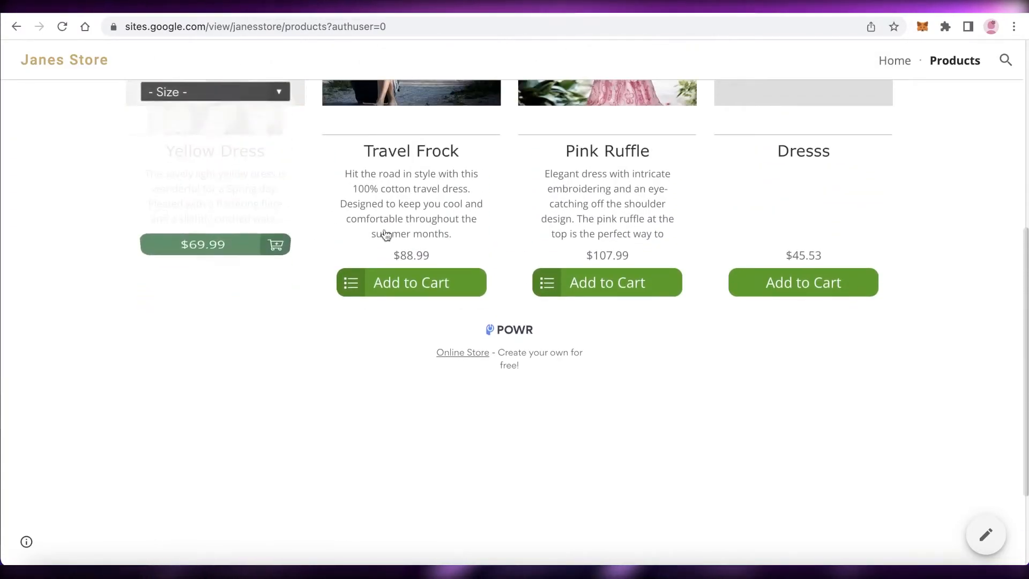
scroll(428, 239, "up", 3)
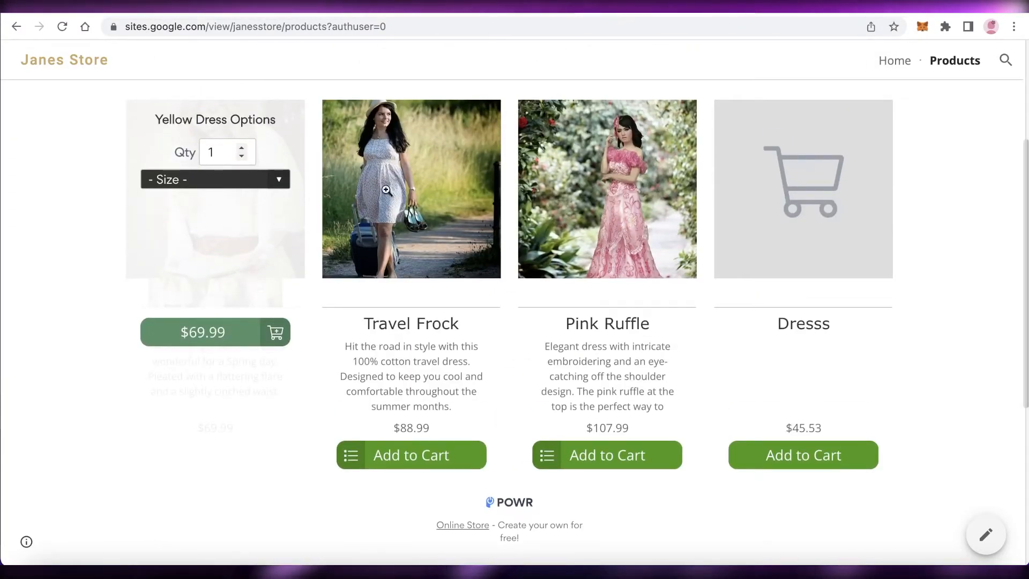